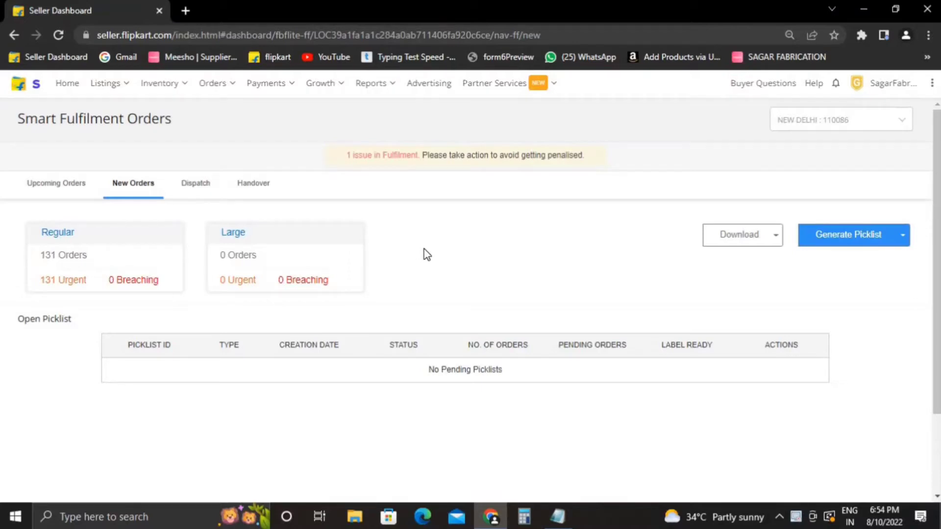
Open a new blank Chrome tab beside the Flipkart Seller Hub orders page.
click(185, 10)
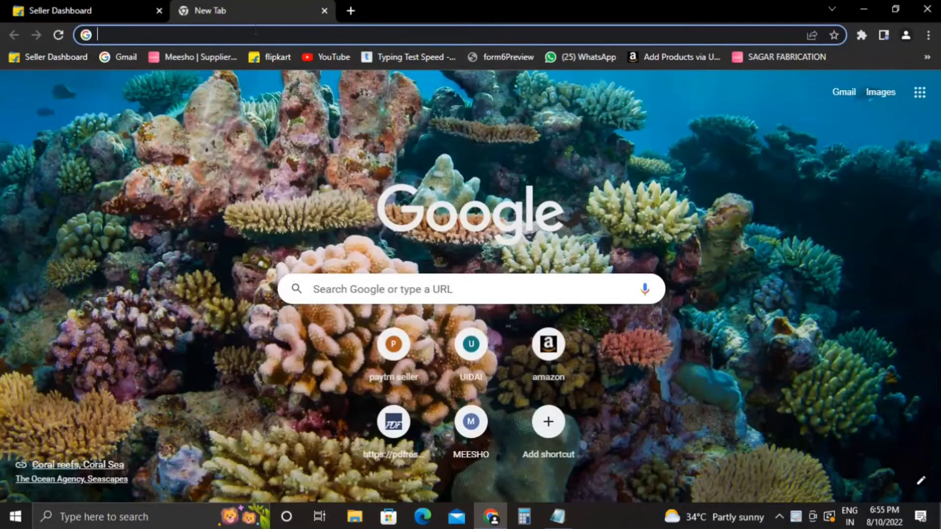
Search Google for 'sadar 24' and open the Sadar24 site from the results.
click(251, 32)
text(sa)
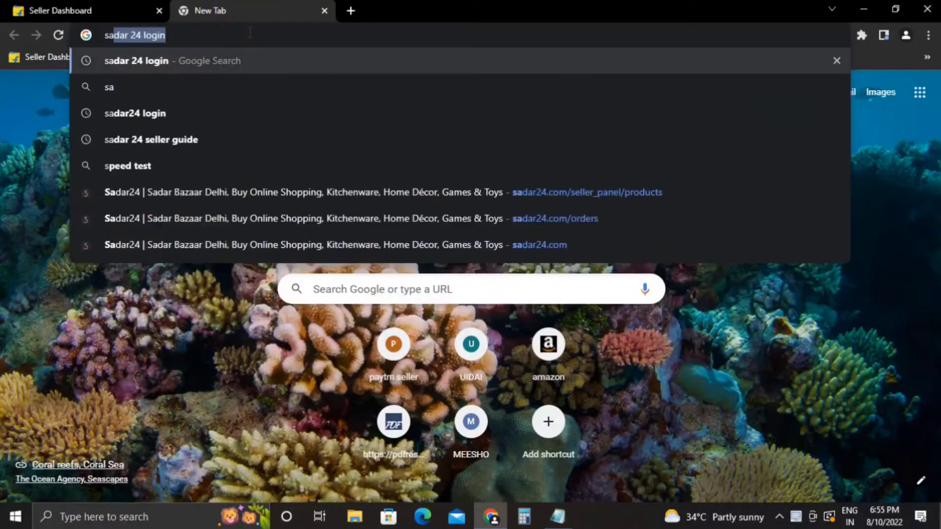
text(dar 24)
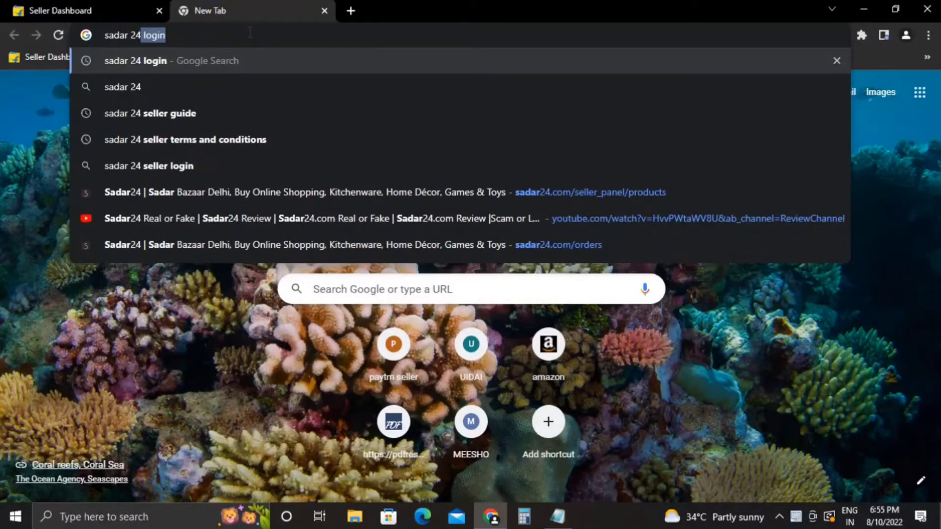
click(204, 96)
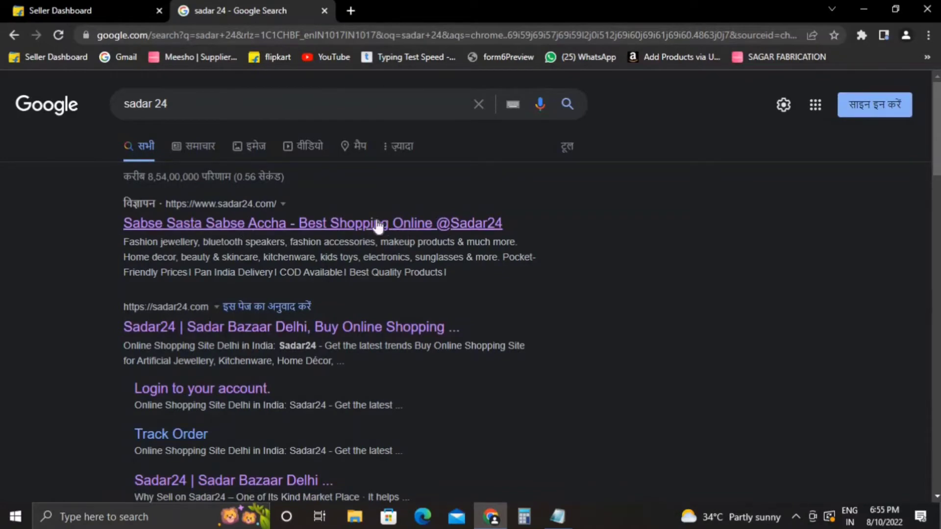
click(317, 224)
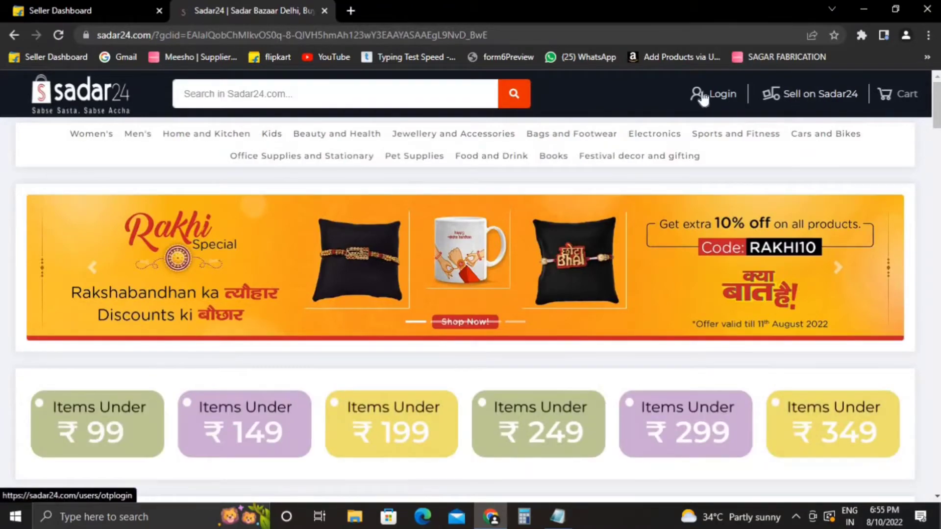
Open the Sell on Sadar24 'Register your shop' form and look through it.
click(797, 95)
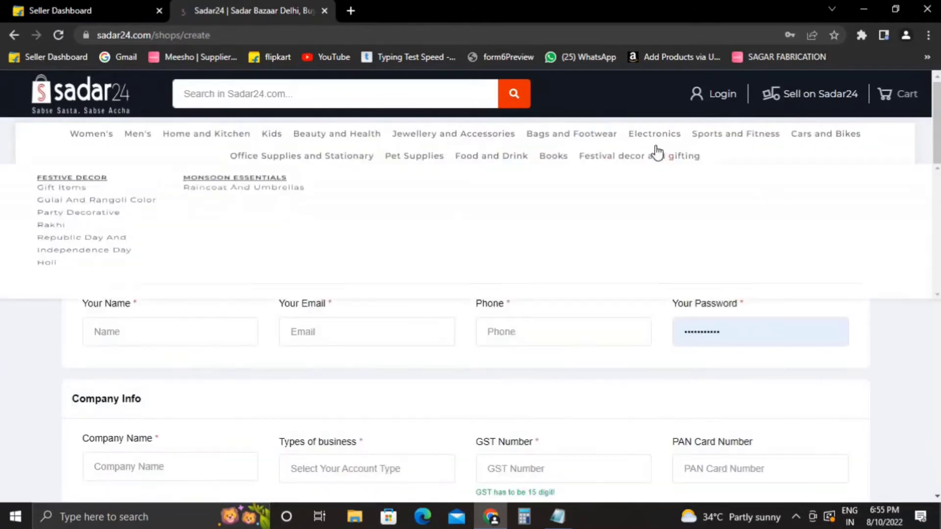
mouse_move(734, 134)
scroll(470, 343, down, 2)
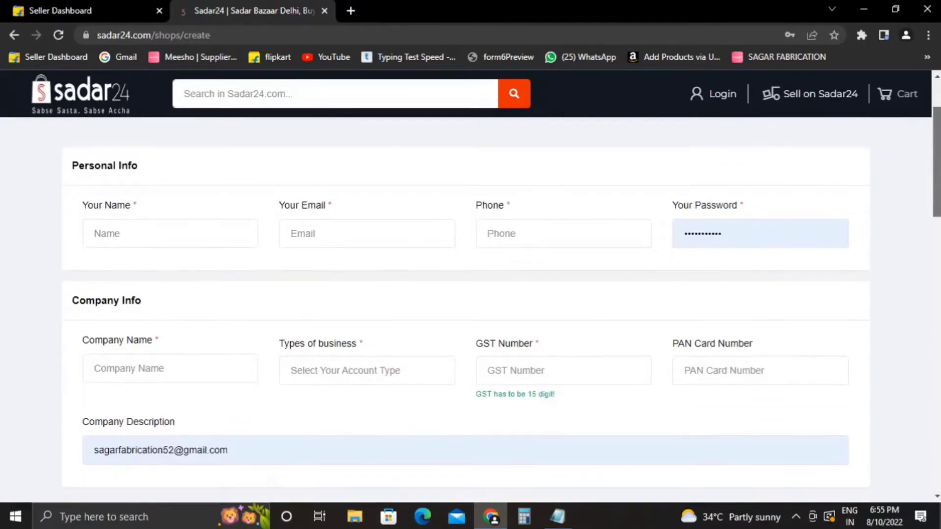
scroll(470, 343, up, 2)
scroll(470, 294, down, 15)
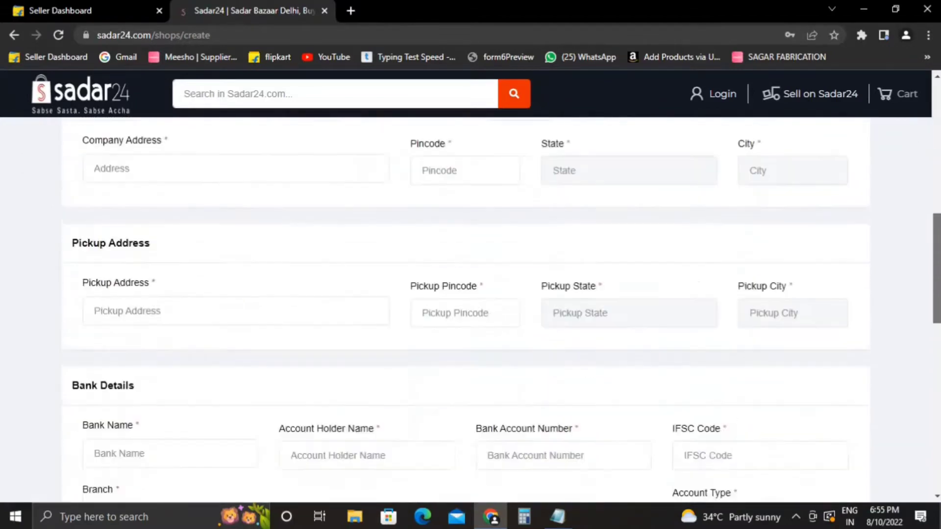
scroll(214, 311, up, 15)
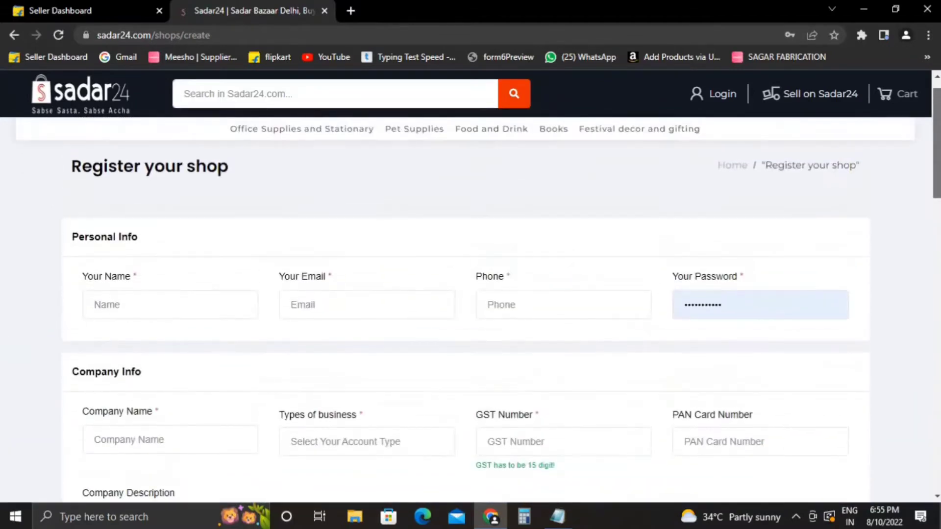
Enter the seller's name in the Your Name field, correcting stray characters.
click(214, 311)
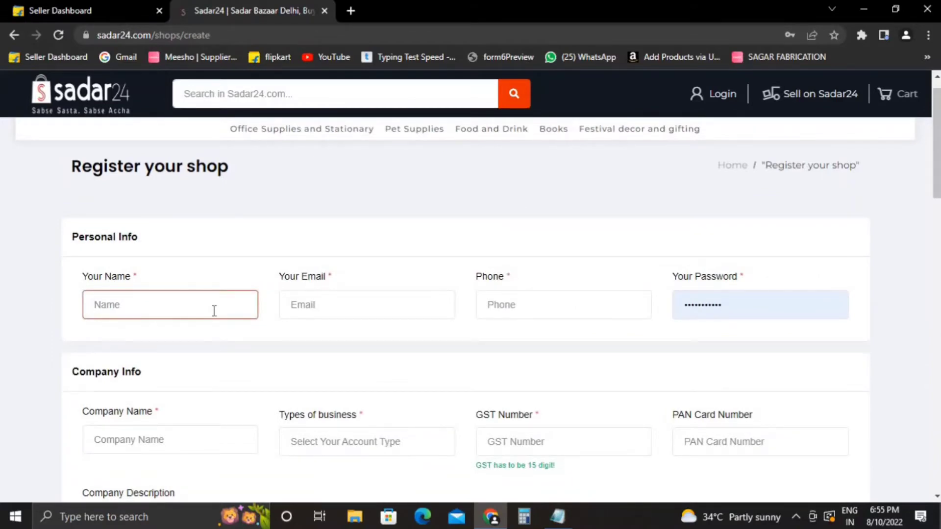
text(a)
key(BackSpace)
text(n)
key(BackSpace)
text(NAURSA)
key(BackSpace)
key(BackSpace)
key(BackSpace)
key(BackSpace)
key(BackSpace)
text(BALVEER)
click(343, 306)
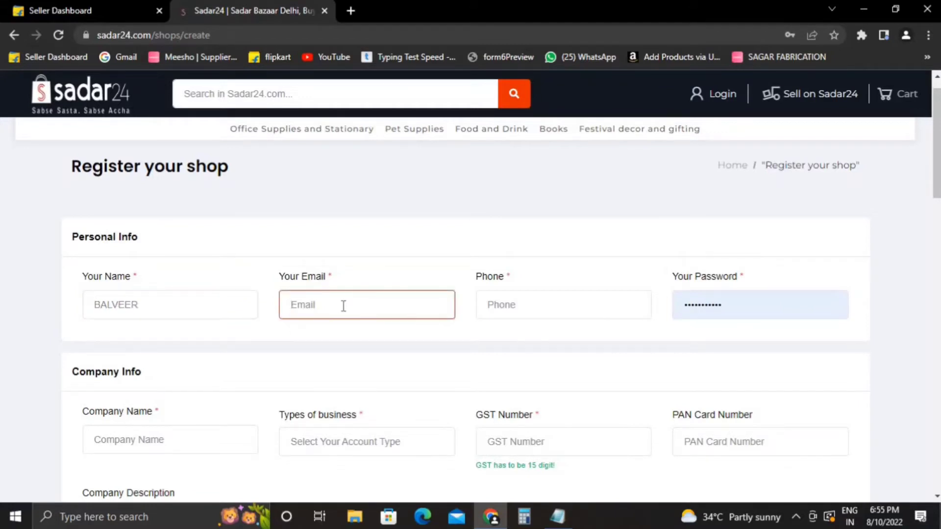
Fill in the seller's email address and phone number.
text(MG)
key(BackSpace)
key(BackSpace)
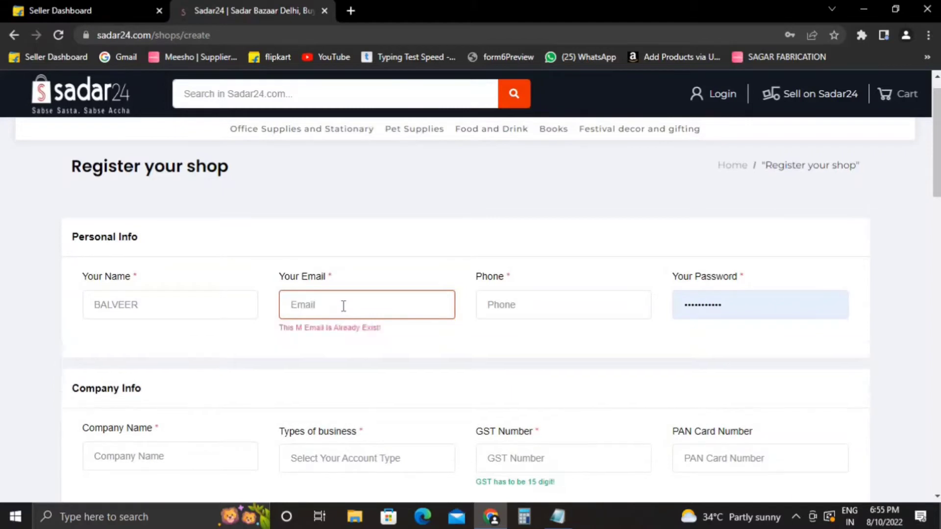
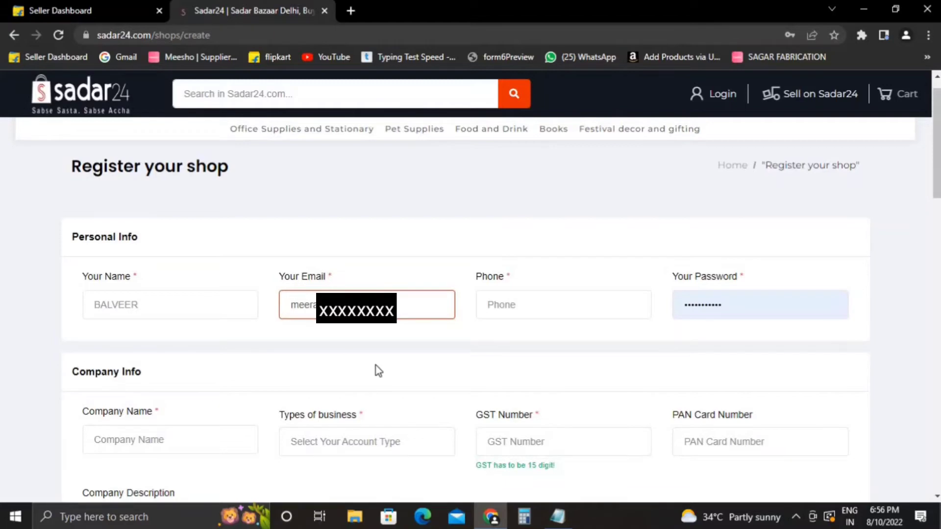
key(Tab)
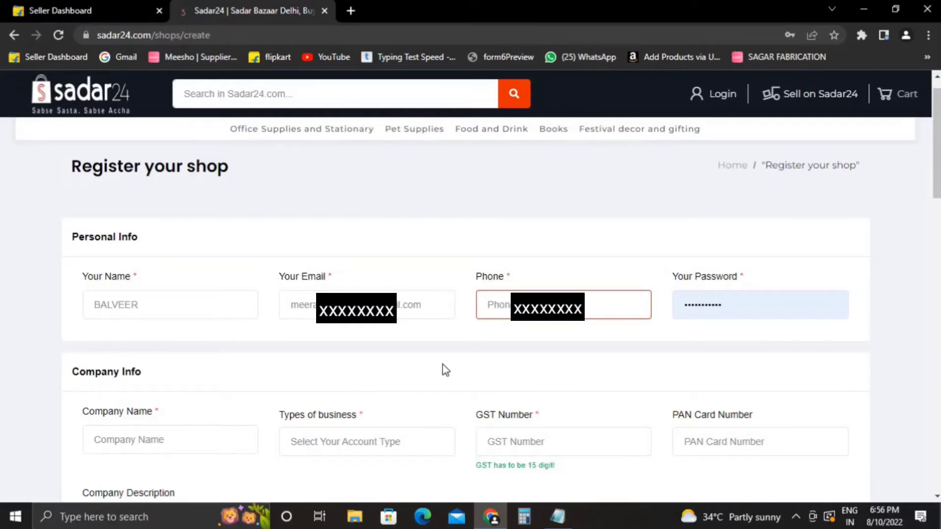
text(9958)
Replace the autofilled password with a new account password.
click(786, 301)
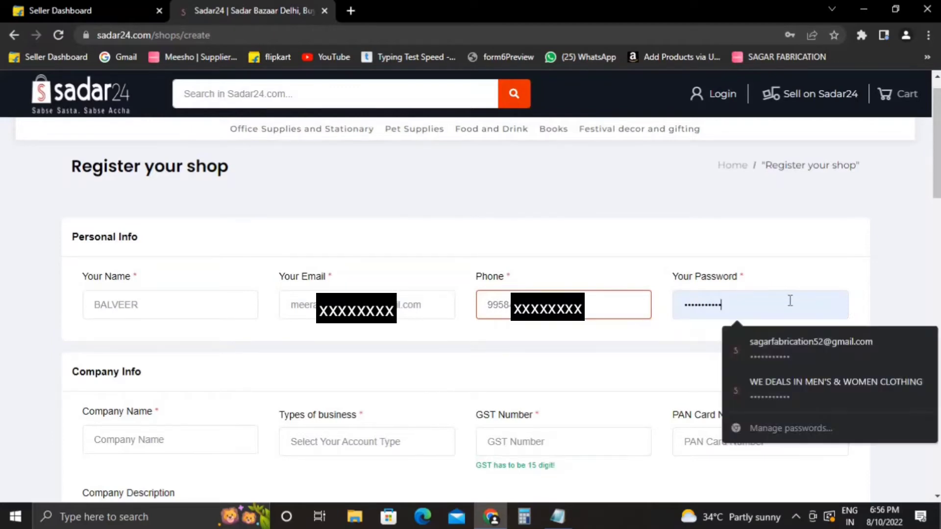
key(ctrl+a)
key(BackSpace)
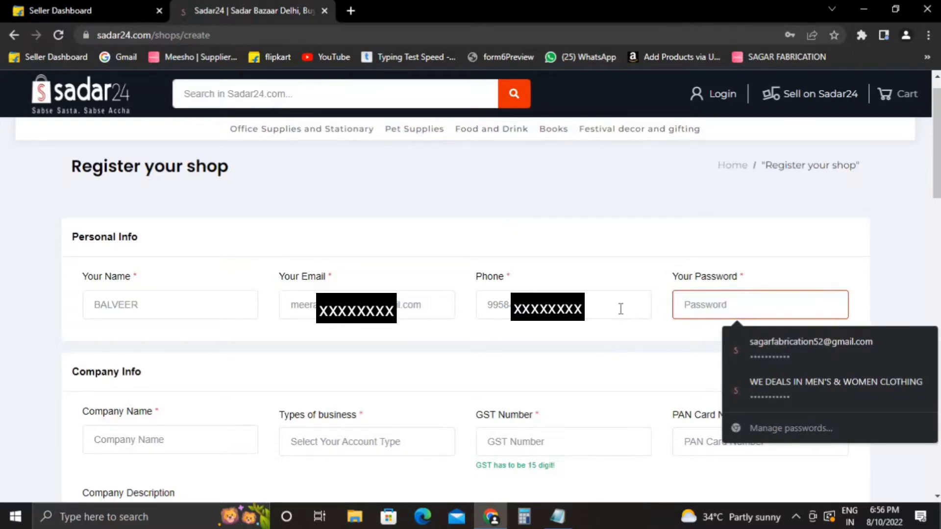
text(•••••)
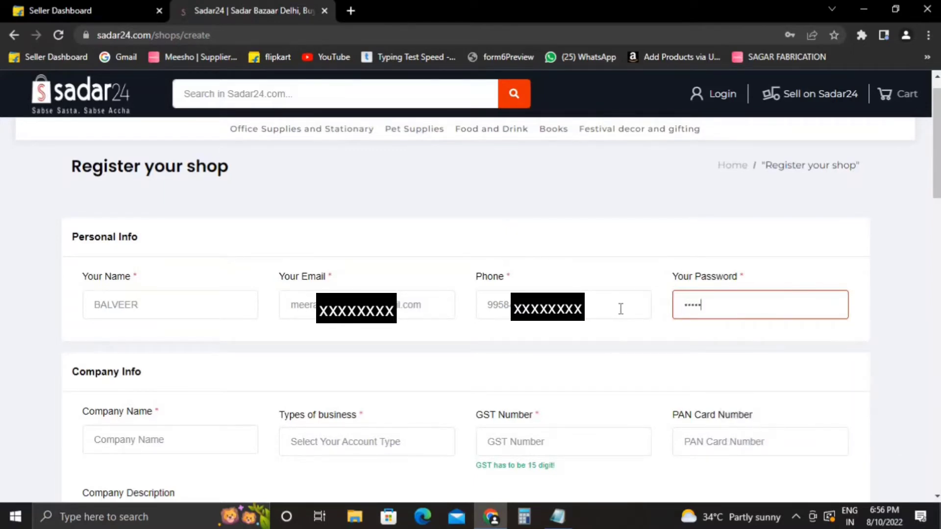
text(•••••)
scroll(935, 215, down, 2)
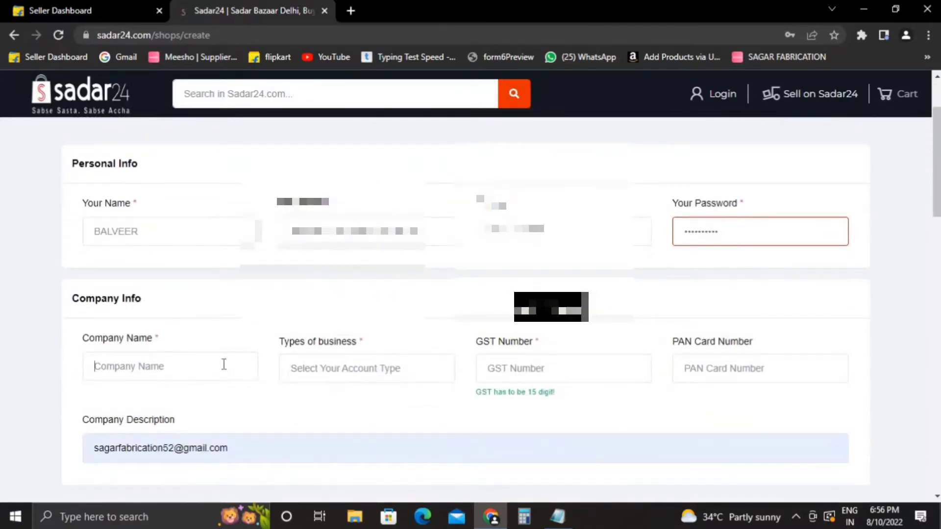
Set the company name to MEERA TRADERS and business type to Sole Proprietorship.
click(223, 364)
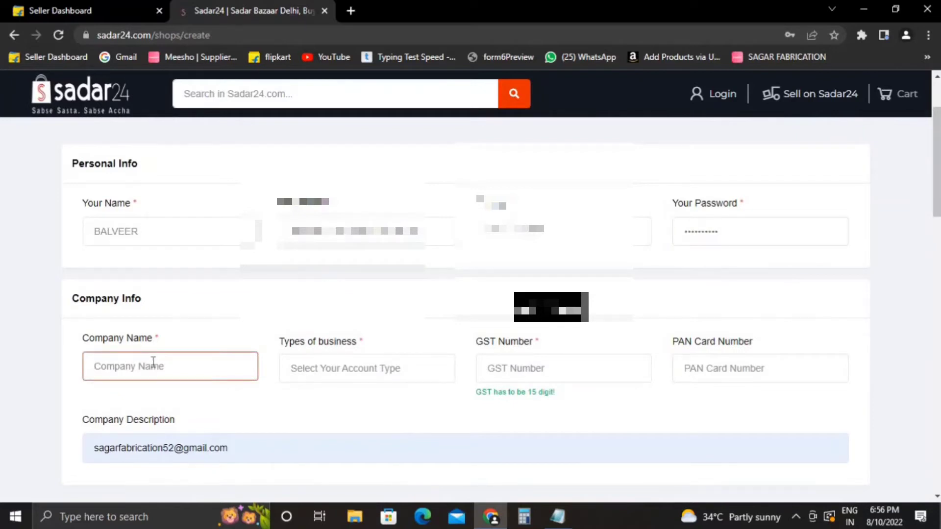
text(mee)
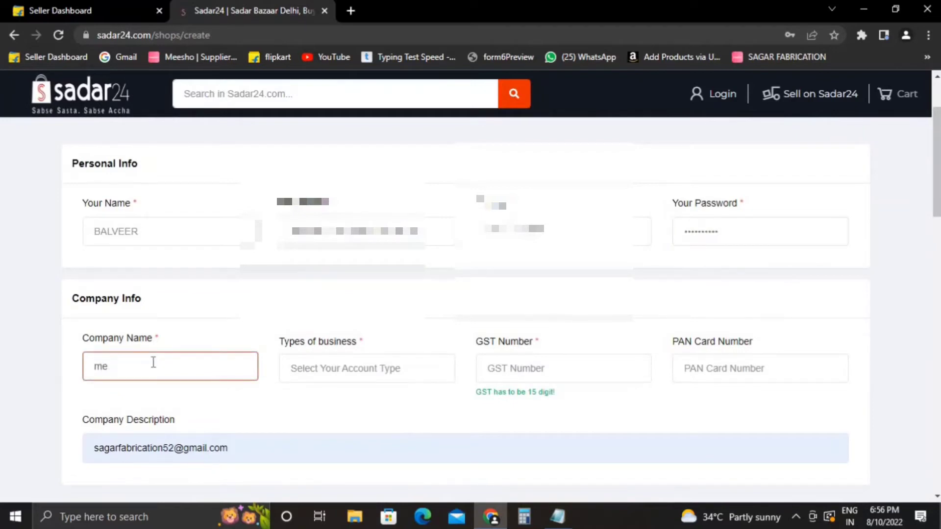
key(BackSpace)
key(BackSpace)
text(MEERA TRADERS)
key(Tab)
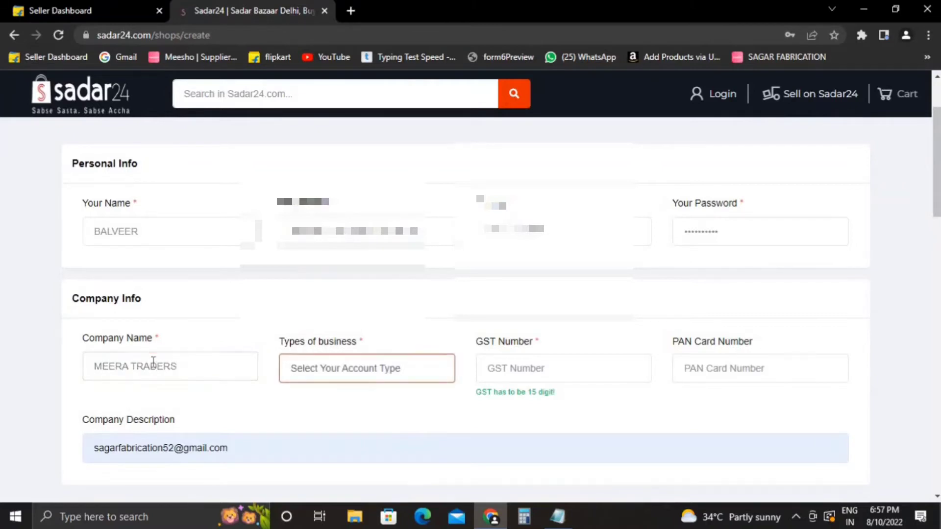
click(179, 365)
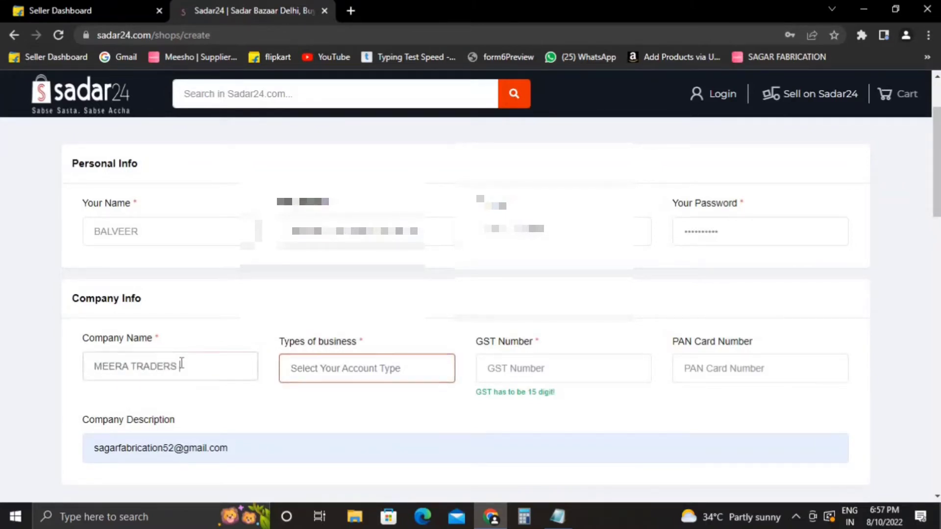
click(329, 368)
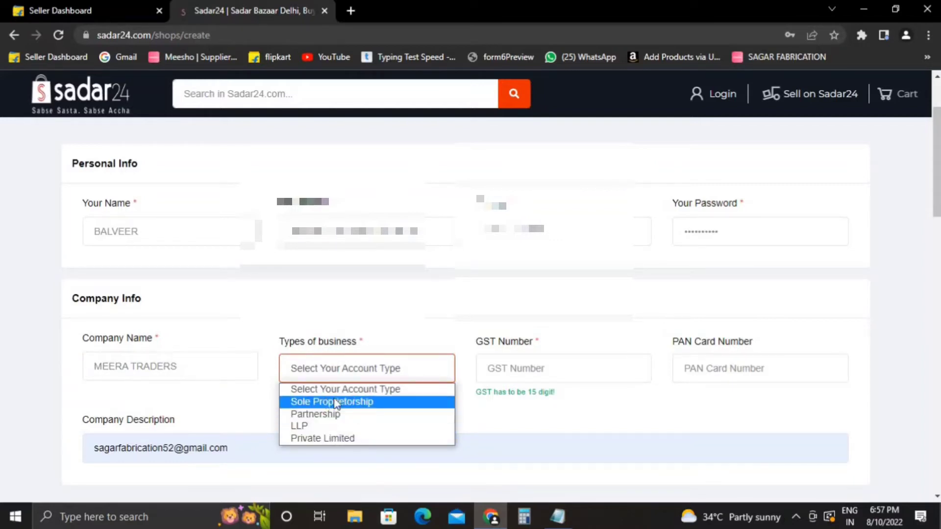
click(390, 404)
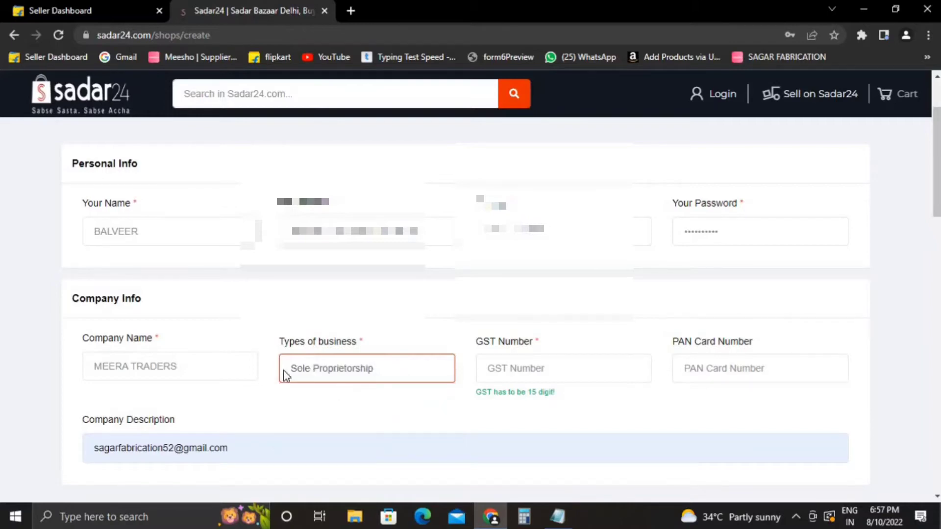
Copy the GST number from Notepad and paste it into GST Number.
click(544, 371)
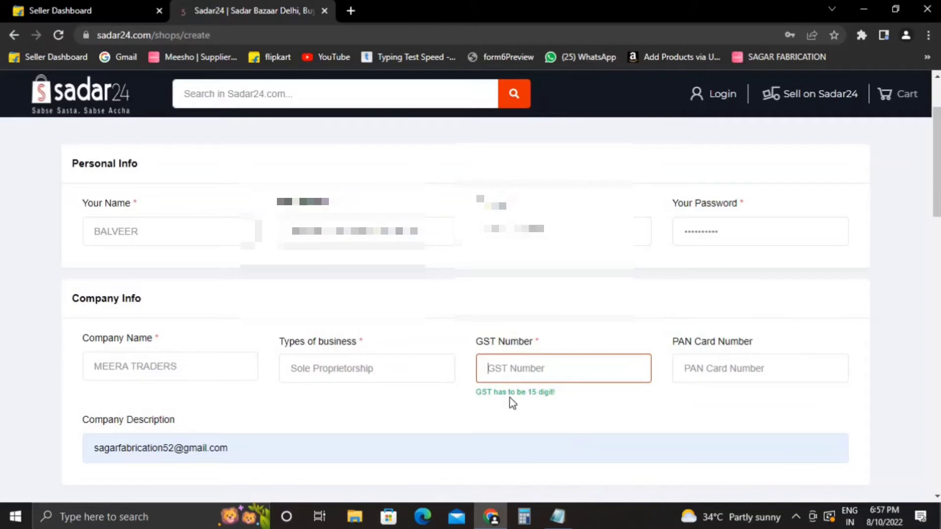
click(558, 517)
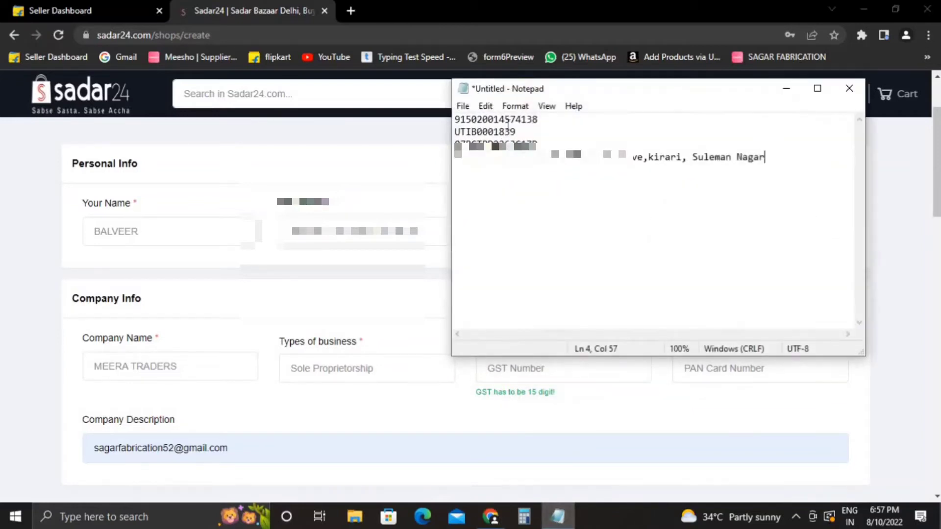
double_click(510, 144)
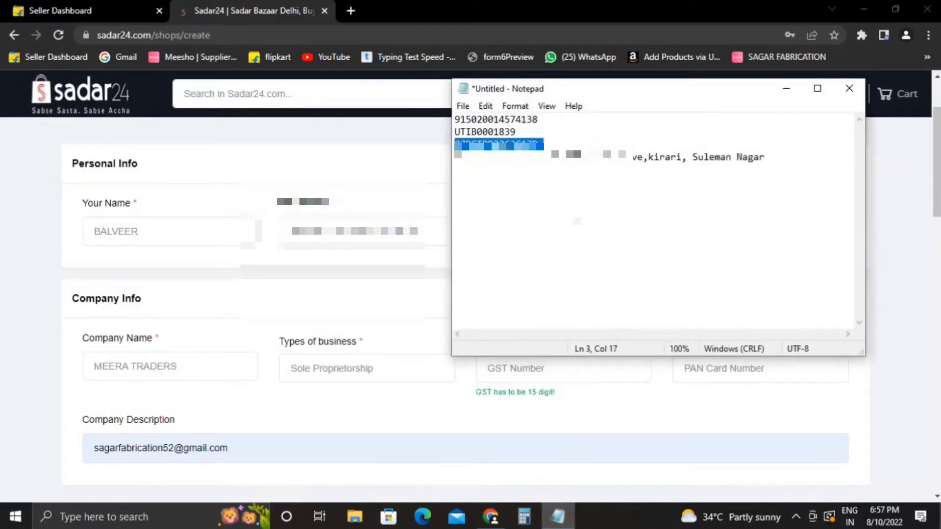
key(ctrl+c)
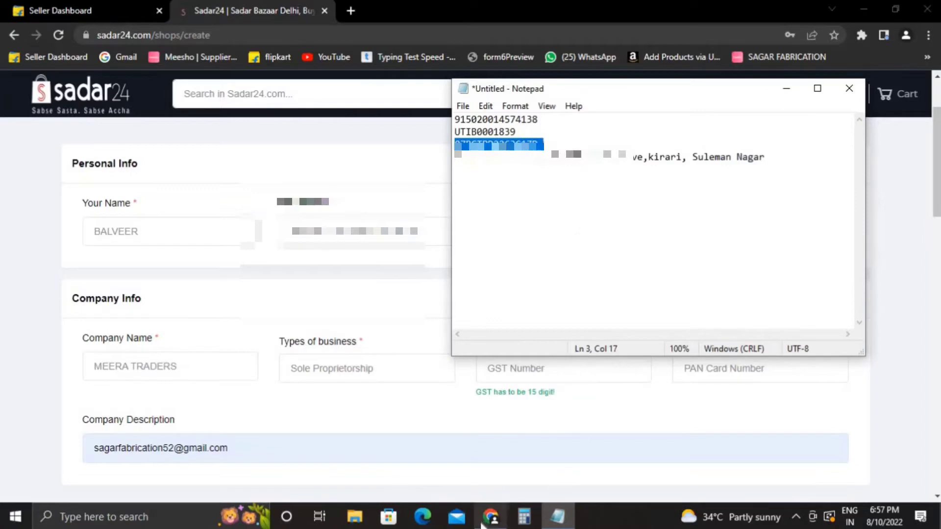
click(490, 517)
key(ctrl+v)
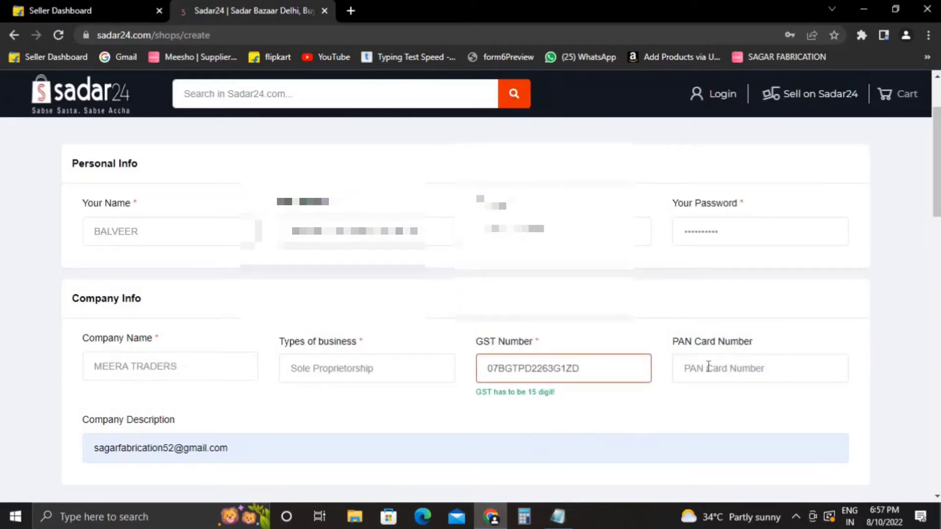
Leave the PAN card field and go to the Flipkart seller dashboard's account menu.
click(708, 367)
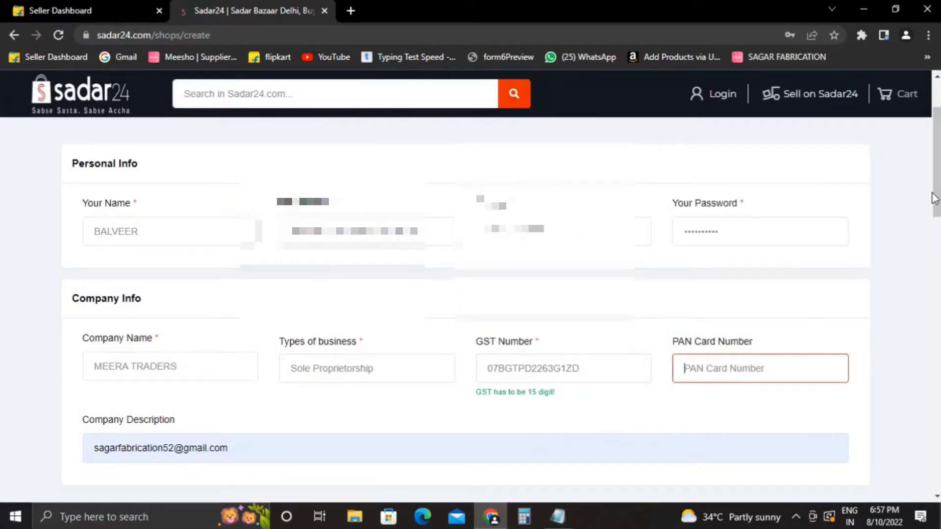
drag(934, 195, 936, 208)
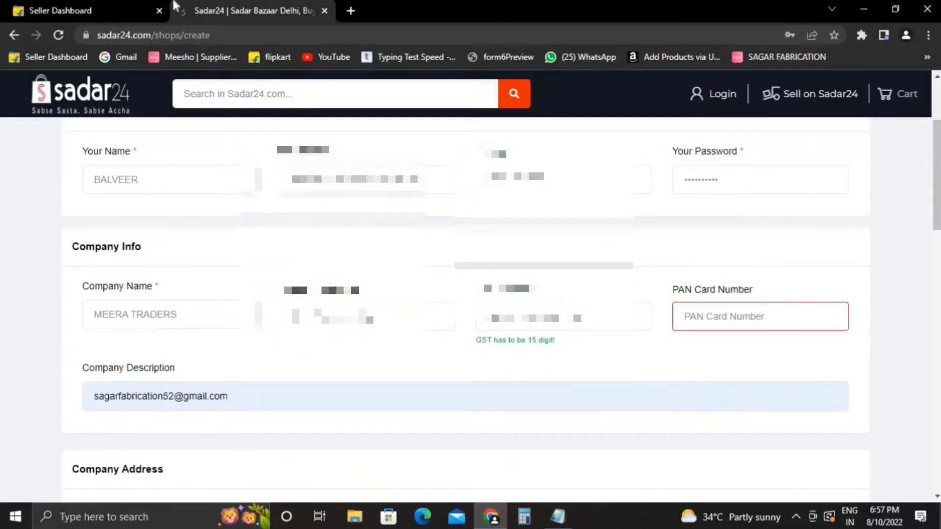
click(98, 10)
click(887, 91)
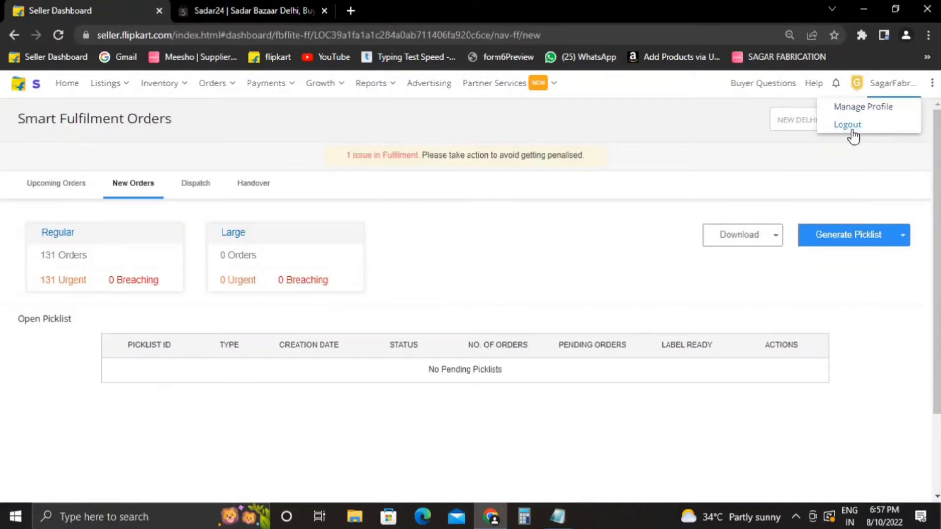
Log out of Flipkart Seller Hub and log back in with the Meera Traders saved login.
click(850, 127)
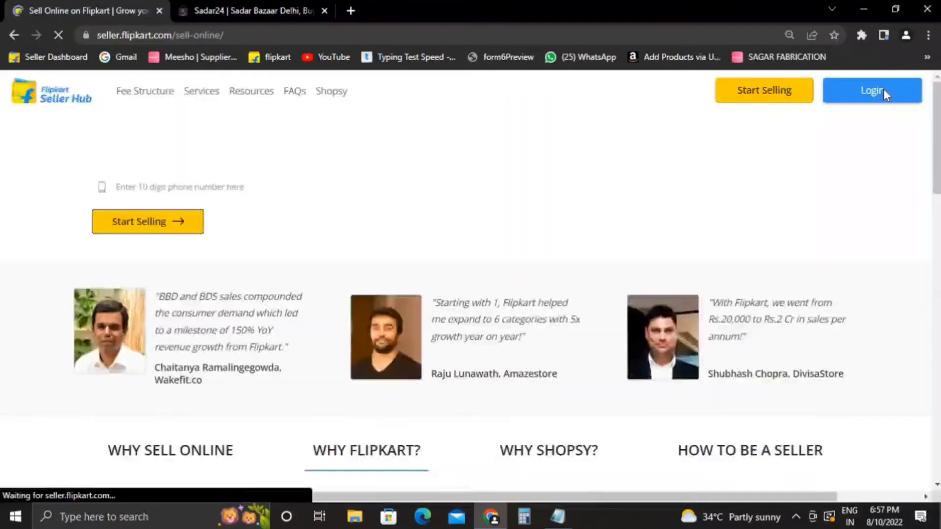
click(883, 90)
click(457, 280)
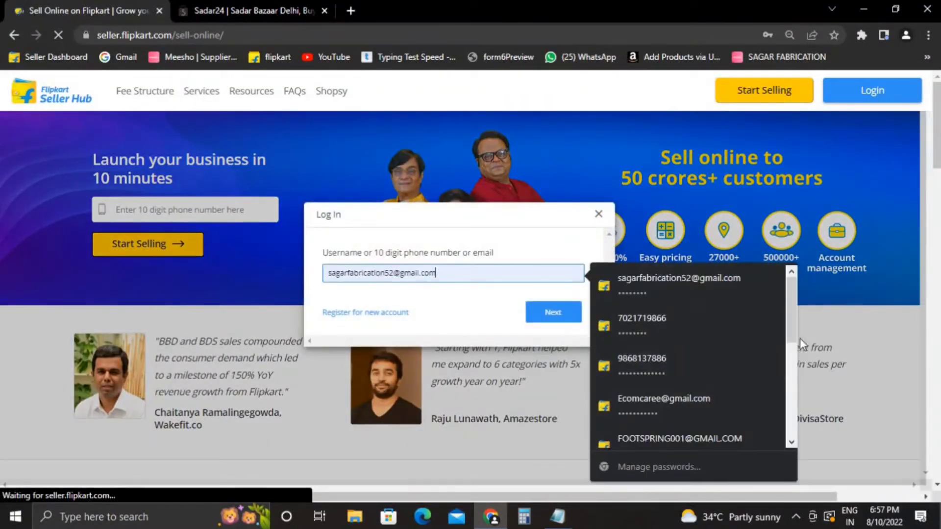
drag(795, 303, 794, 363)
scroll(791, 360, up, 4)
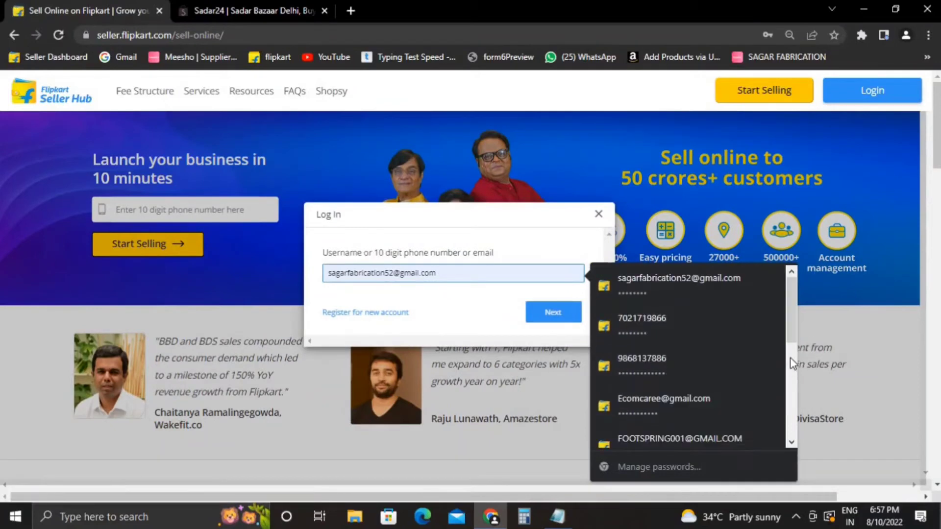
scroll(790, 338, down, 1)
scroll(789, 295, up, 1)
scroll(790, 318, down, 3)
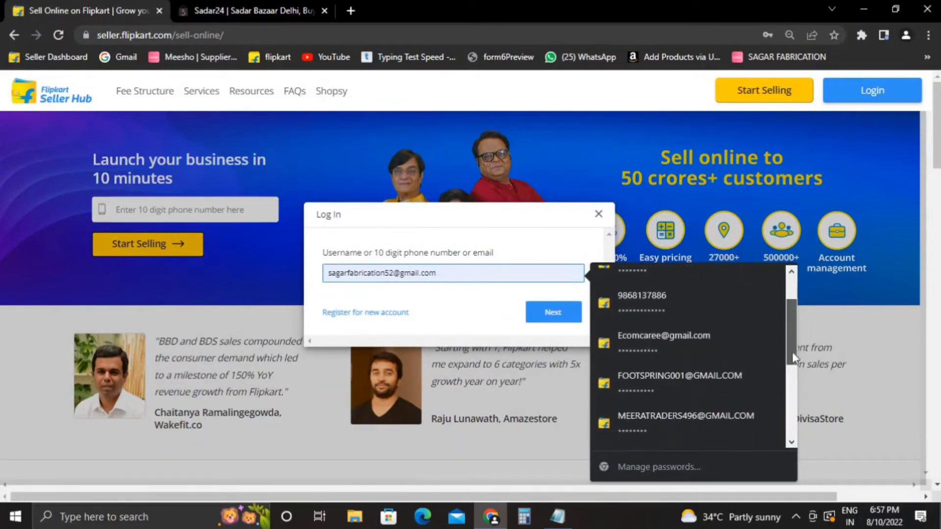
click(724, 372)
click(574, 319)
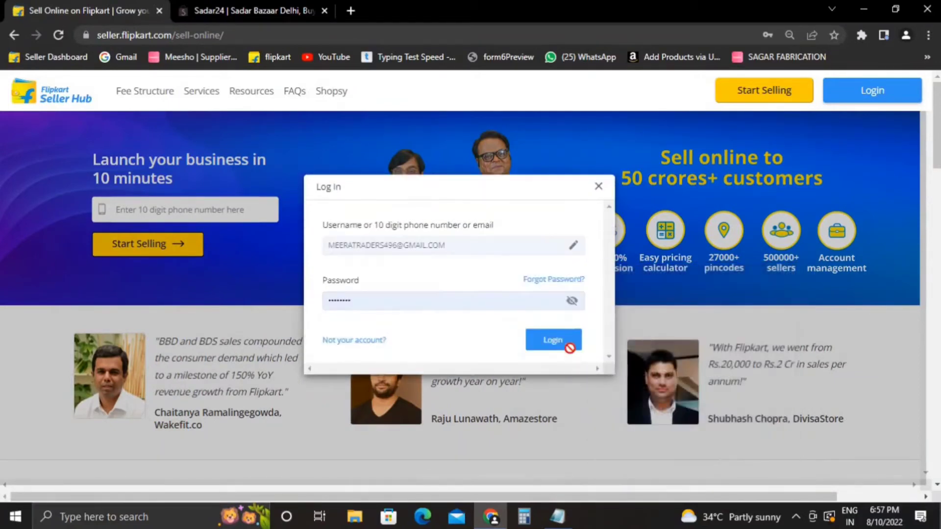
click(569, 345)
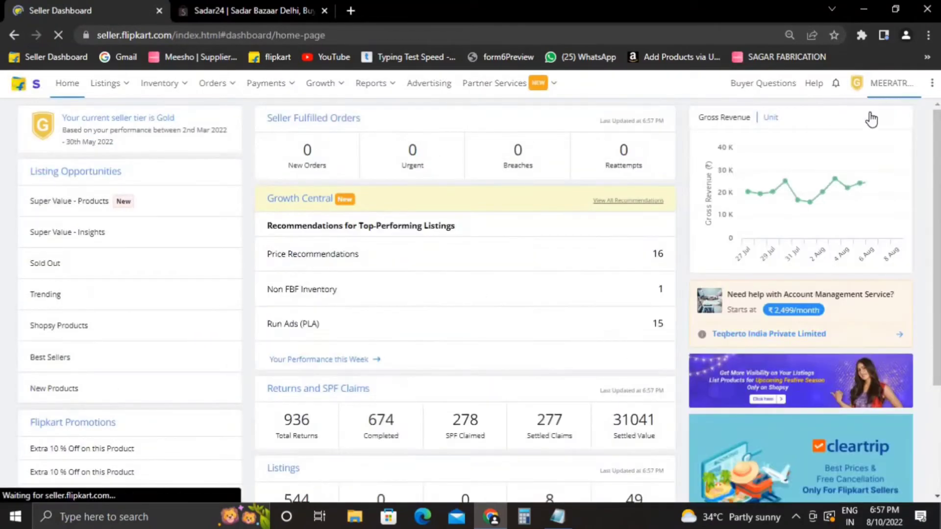
Review the seller's bank and business details in the profile, then return to Sadar24.
click(901, 88)
click(858, 104)
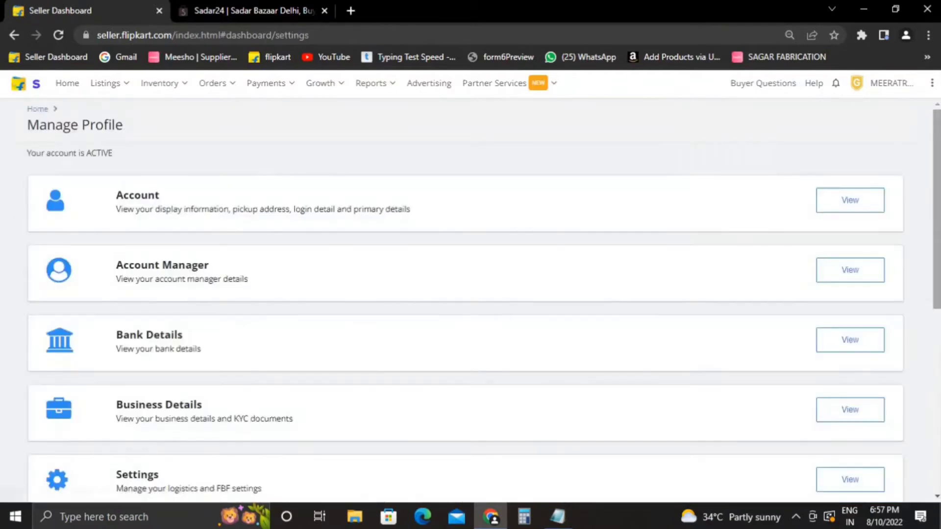
scroll(892, 195, down, 1)
click(843, 294)
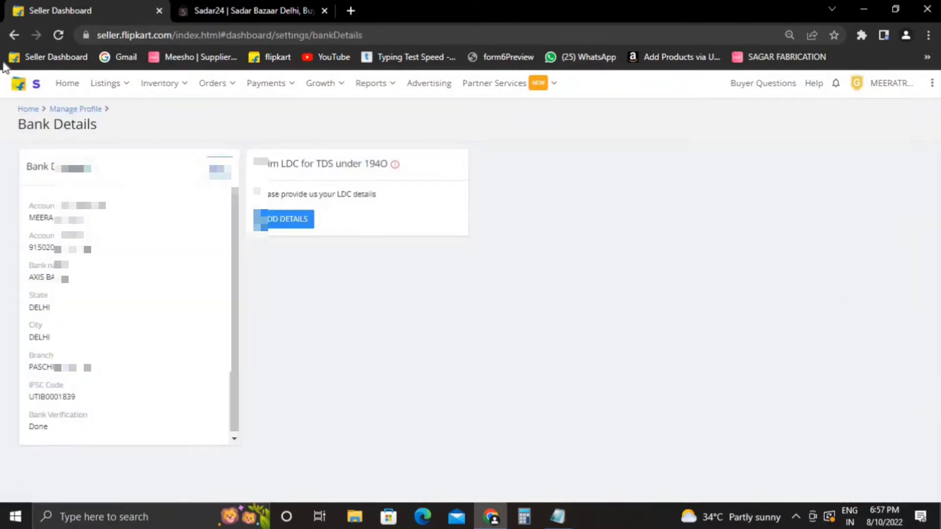
click(14, 35)
click(880, 417)
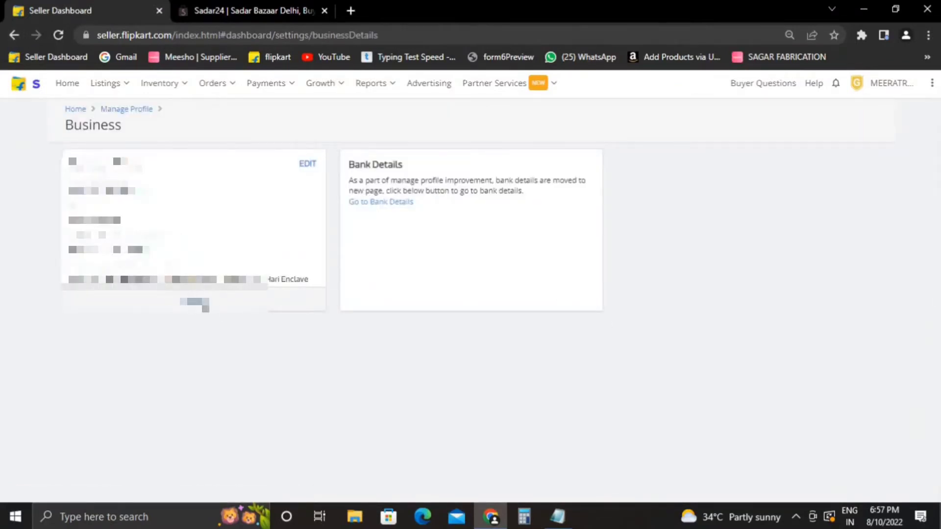
click(196, 302)
double_click(95, 368)
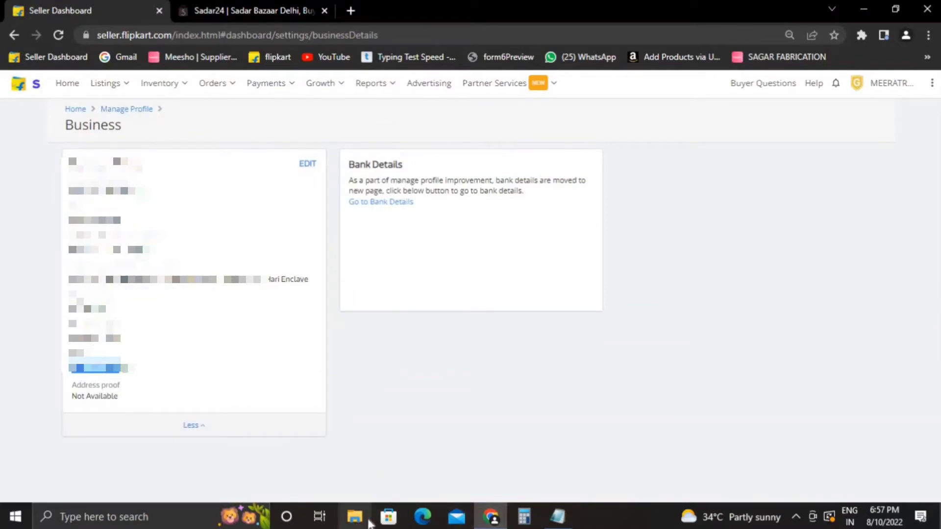
click(216, 7)
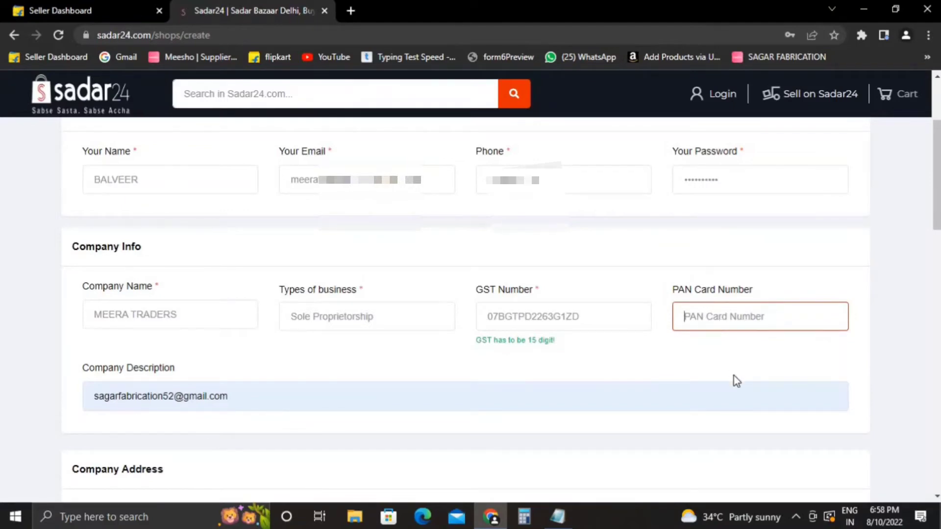
Paste the PAN card number and set the description to 'WE DEALS IN MEN AND WOMEN CLOTHING'.
key(ctrl+v)
scroll(935, 186, down, 1)
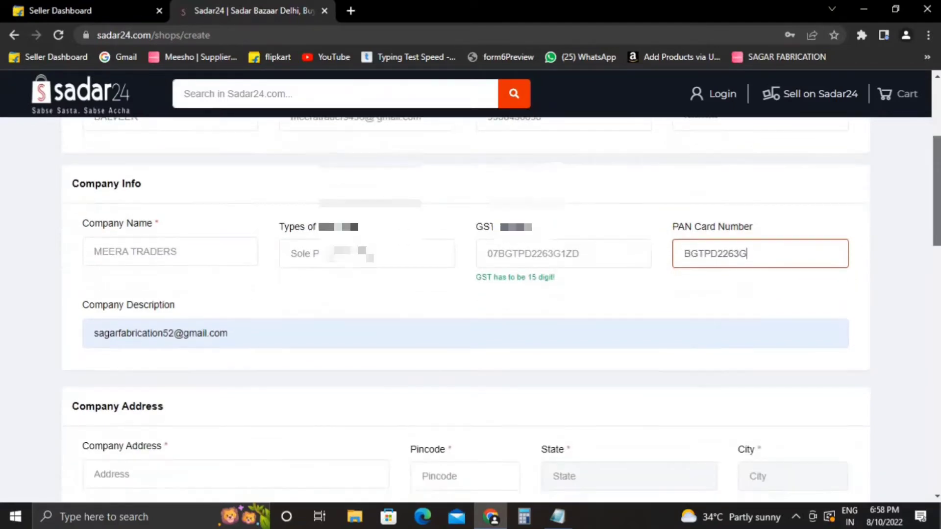
scroll(369, 282, down, 1)
drag(311, 282, 47, 289)
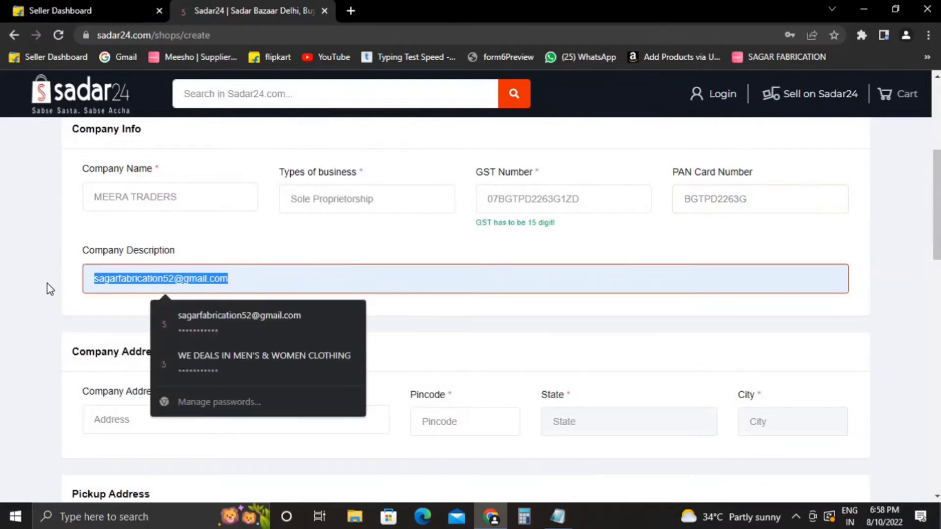
key(BackSpace)
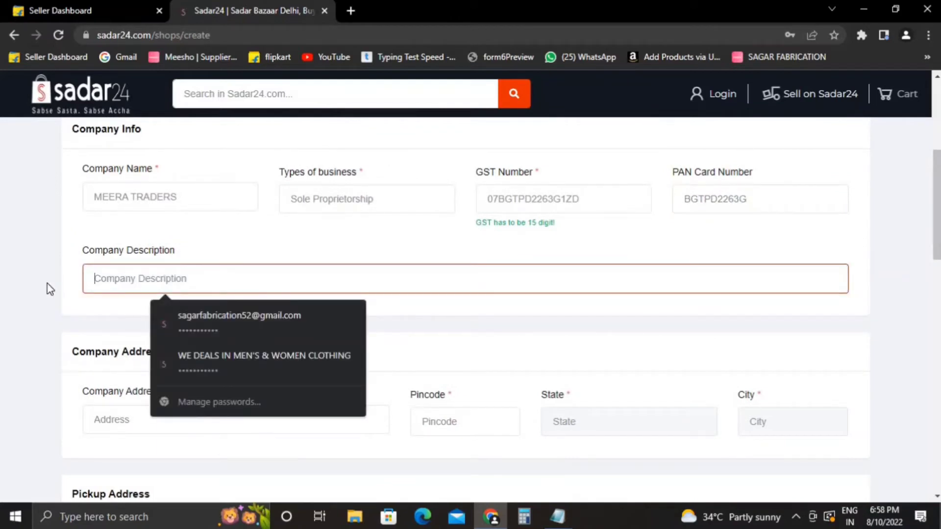
text(WE D)
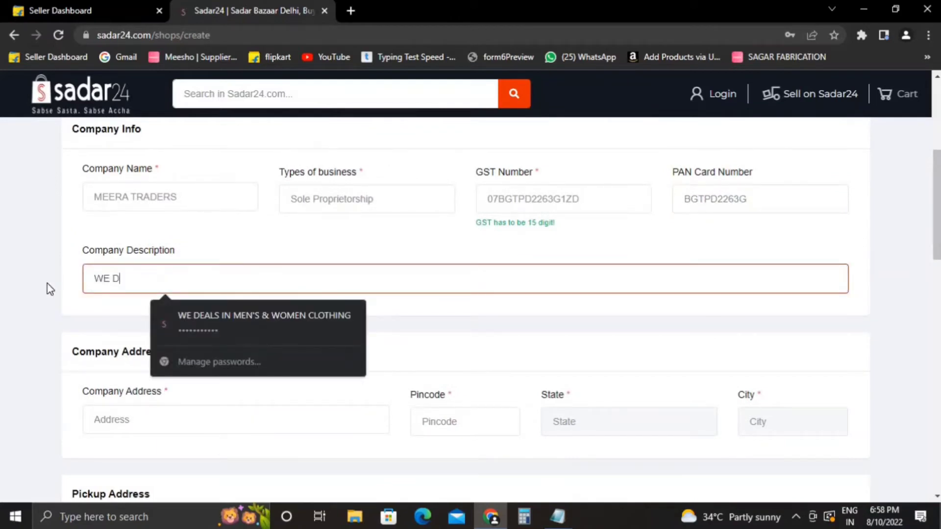
text(EALS IN MEN )
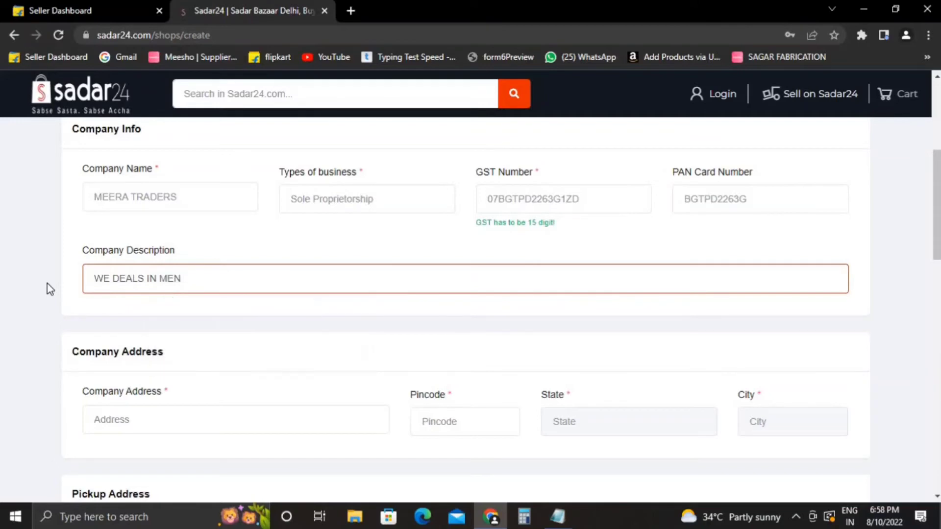
text(AND WOMEN CLOTHING)
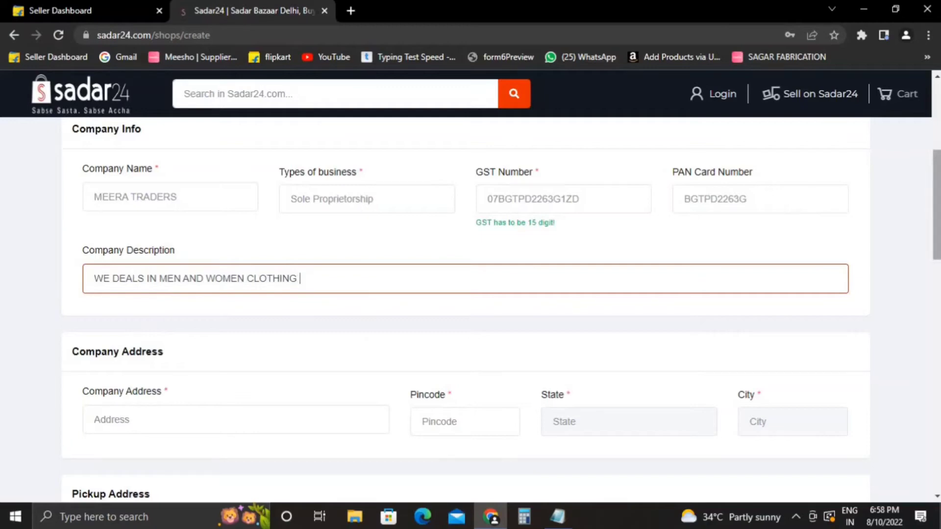
scroll(328, 238, down, 3)
Paste the address line from Notepad into Company Address and correct its beginning.
click(255, 256)
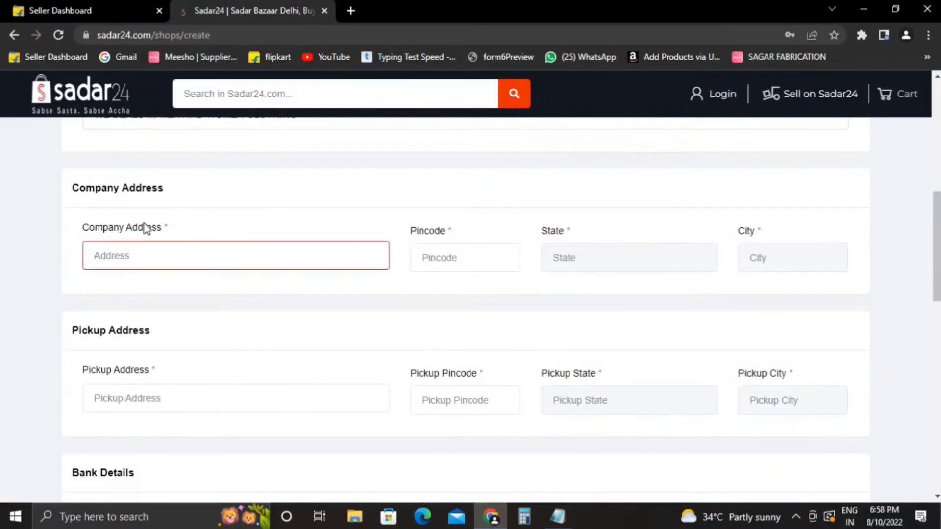
click(557, 517)
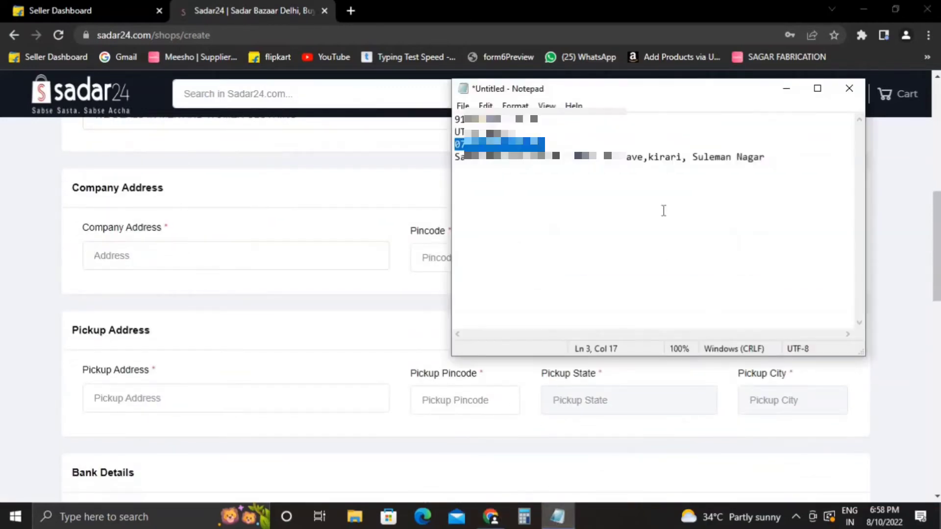
click(620, 175)
drag(780, 162, 456, 175)
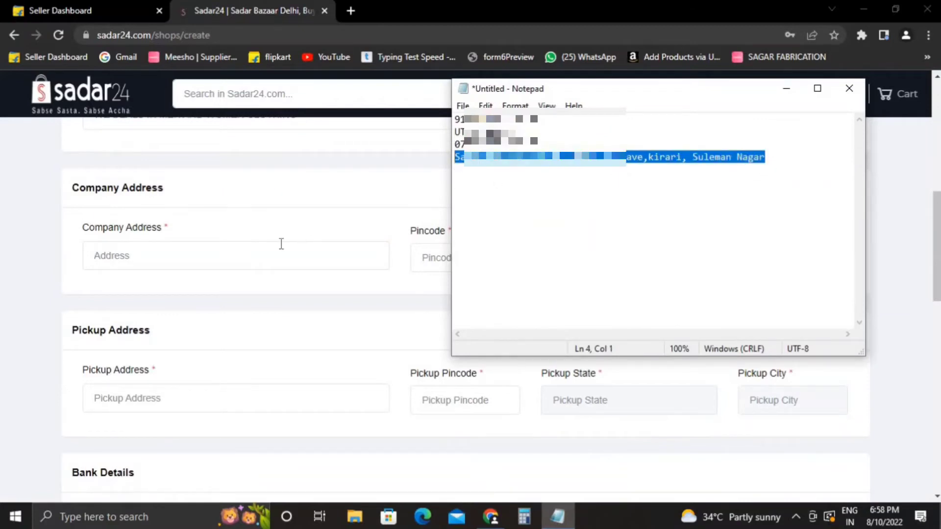
click(275, 254)
key(ctrl+v)
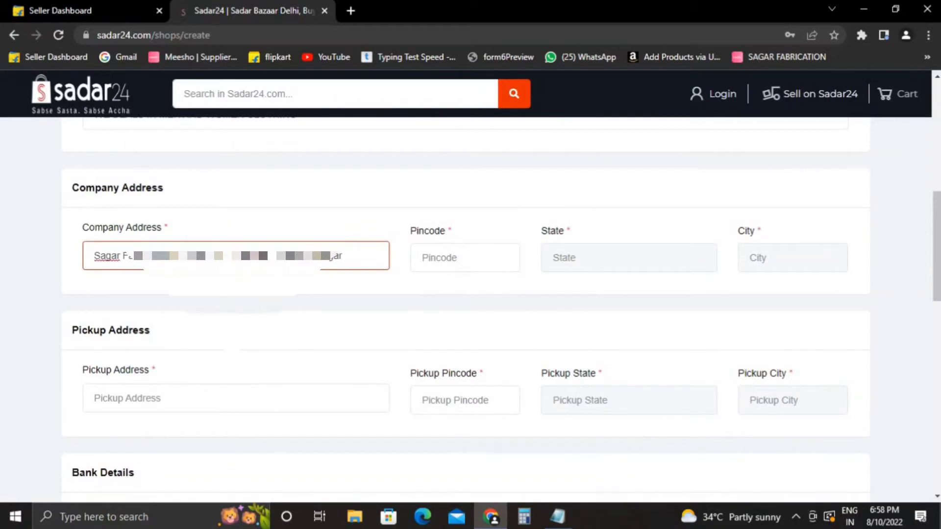
drag(162, 255, 93, 262)
key(BackSpace)
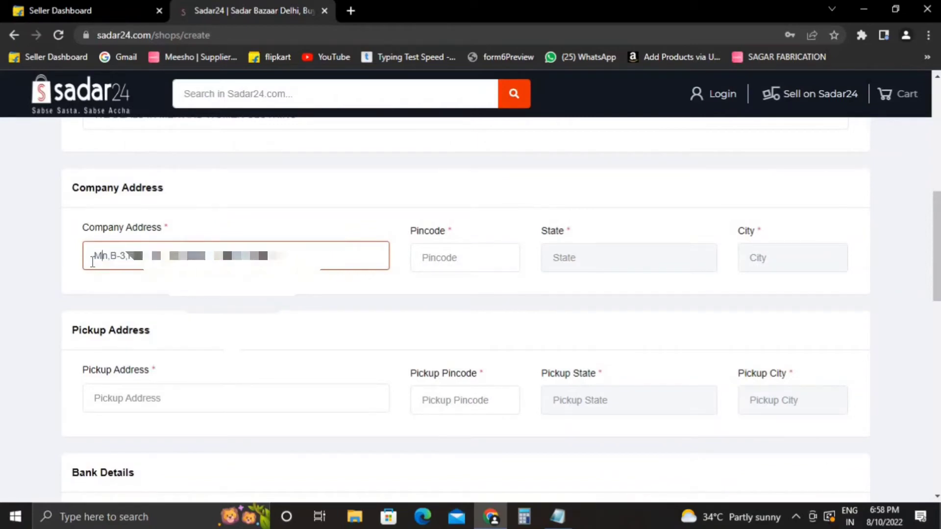
text(EERA,)
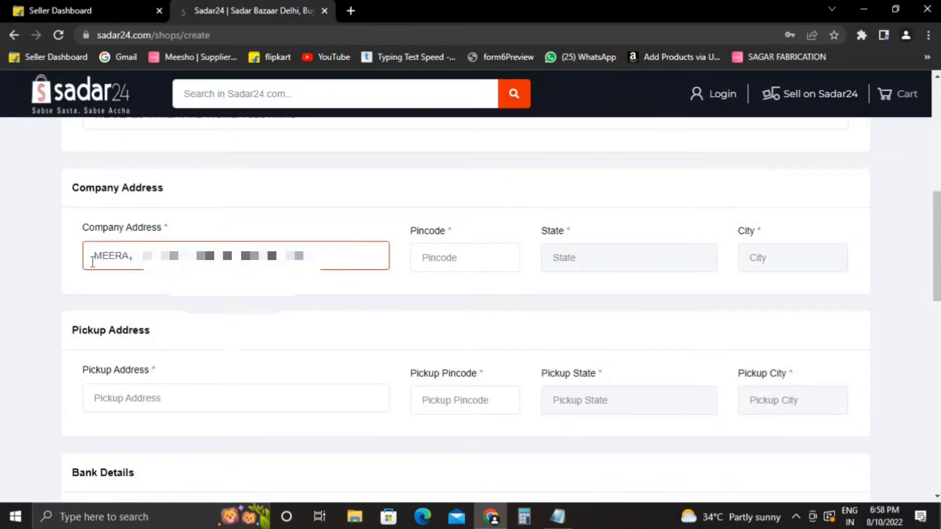
text(BA)
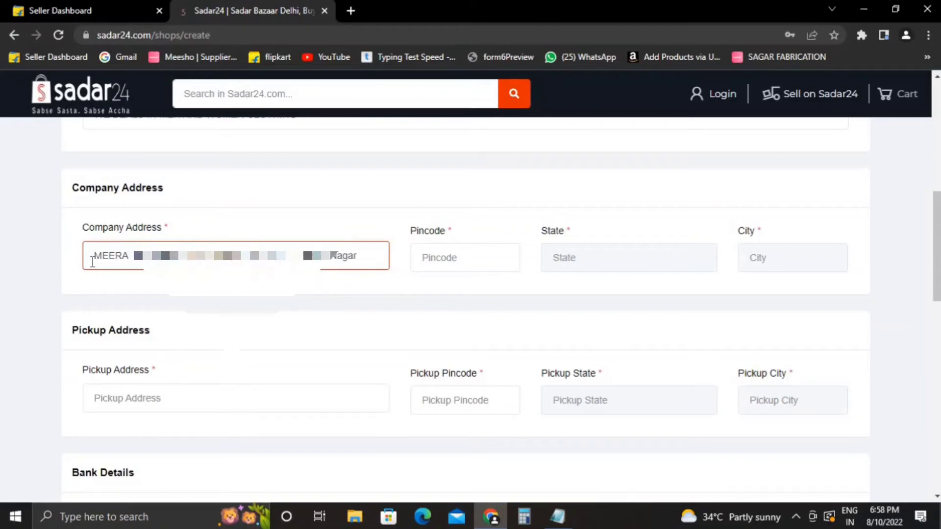
click(375, 289)
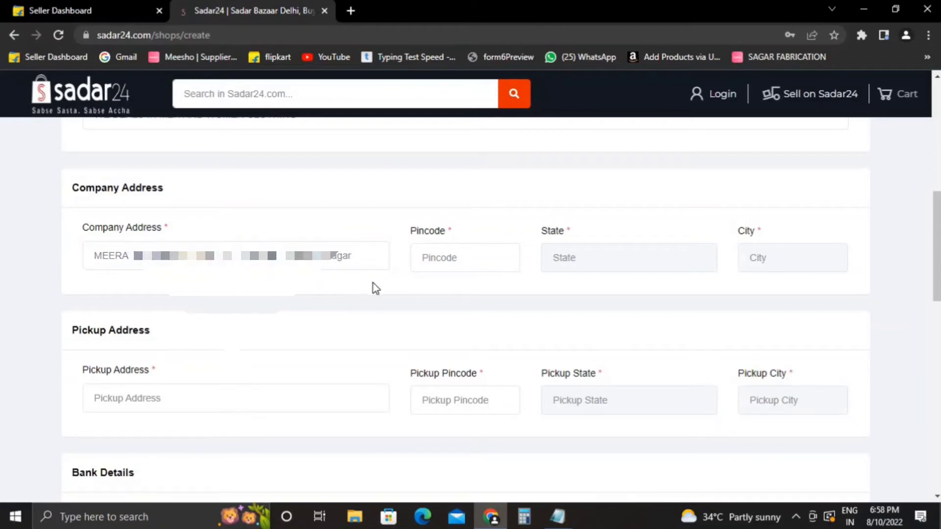
Enter the company pincode so State and City auto-fill as Delhi and North West Delhi.
click(432, 261)
text(110)
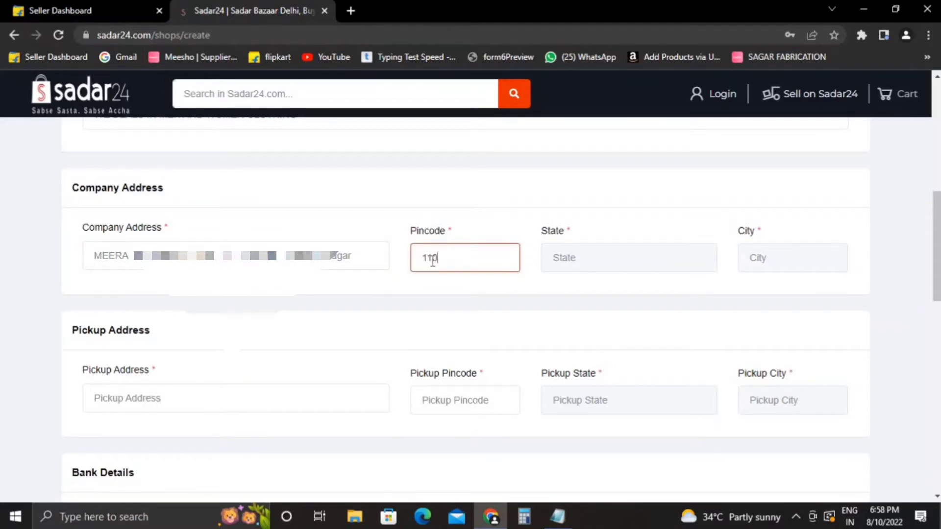
text(086)
click(596, 272)
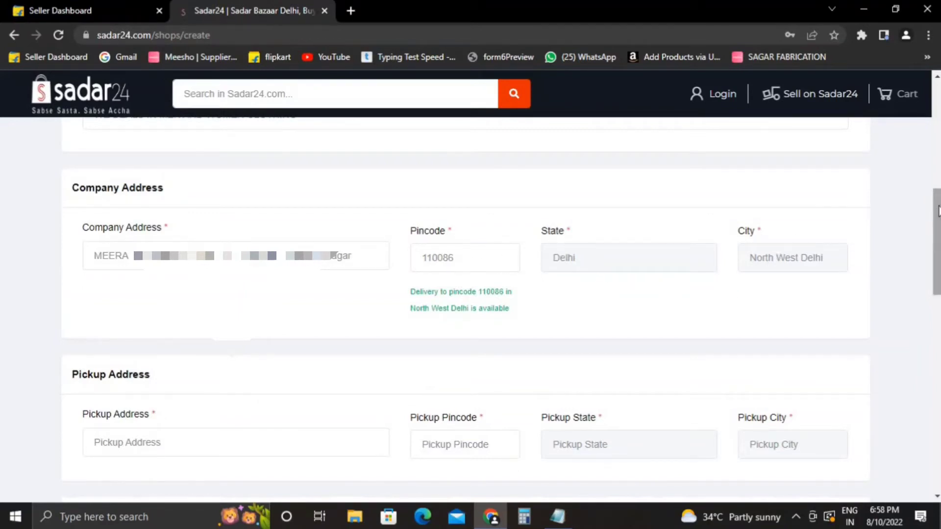
drag(936, 213, 939, 219)
scroll(510, 350, down, 2)
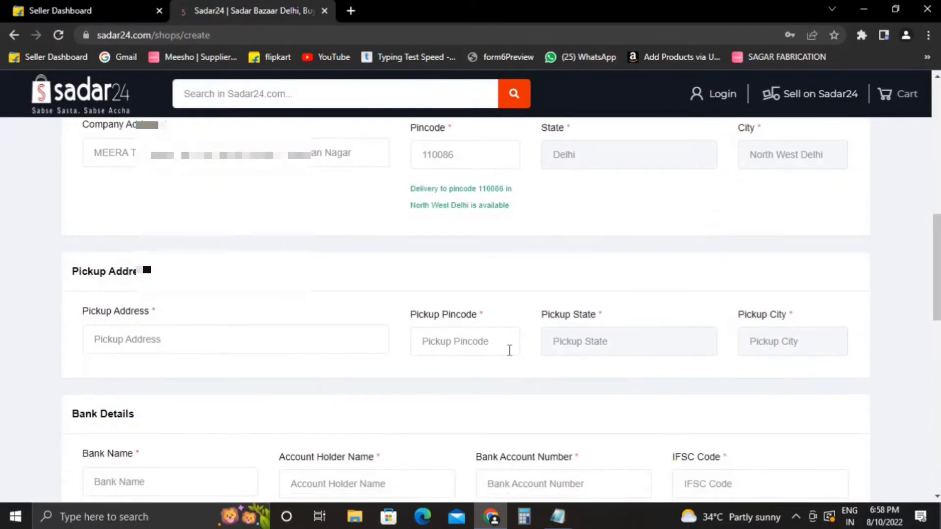
Copy the company address into the Pickup Address field.
click(291, 346)
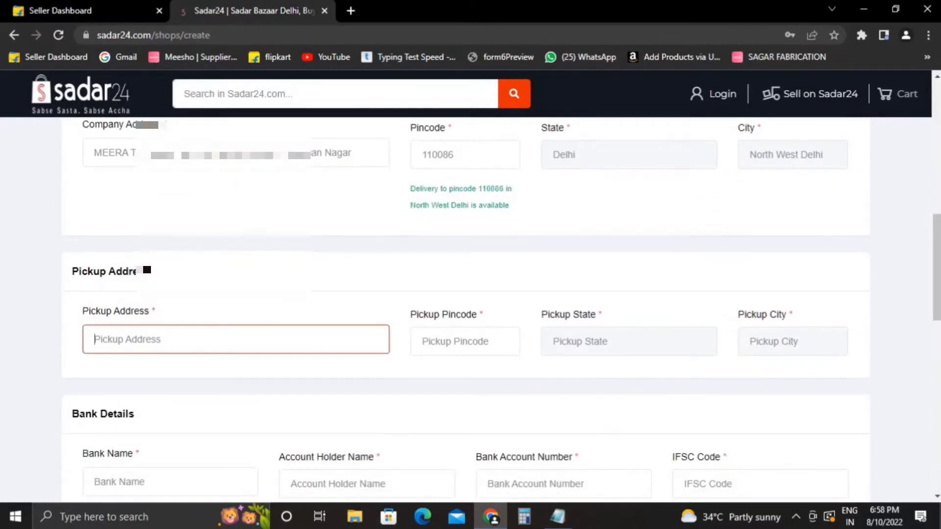
drag(350, 153, 3, 155)
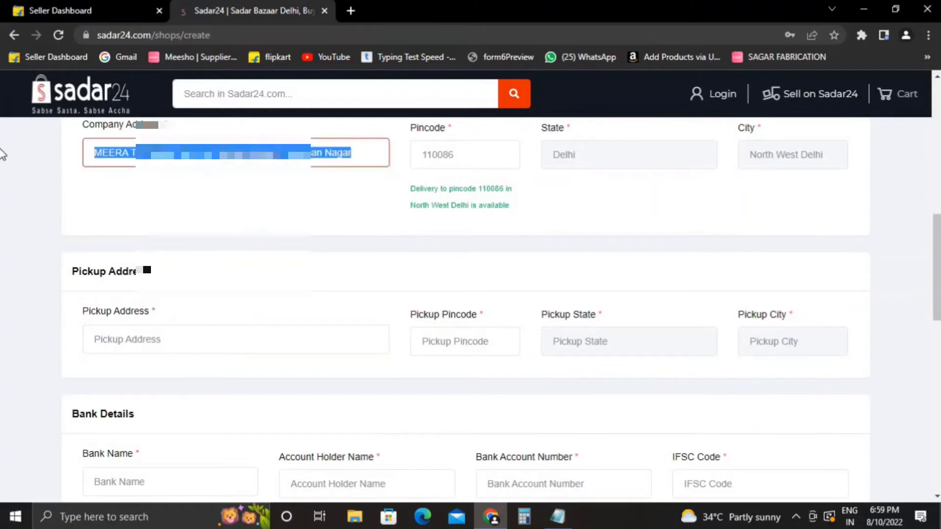
key(ctrl+c)
click(302, 336)
key(ctrl+v)
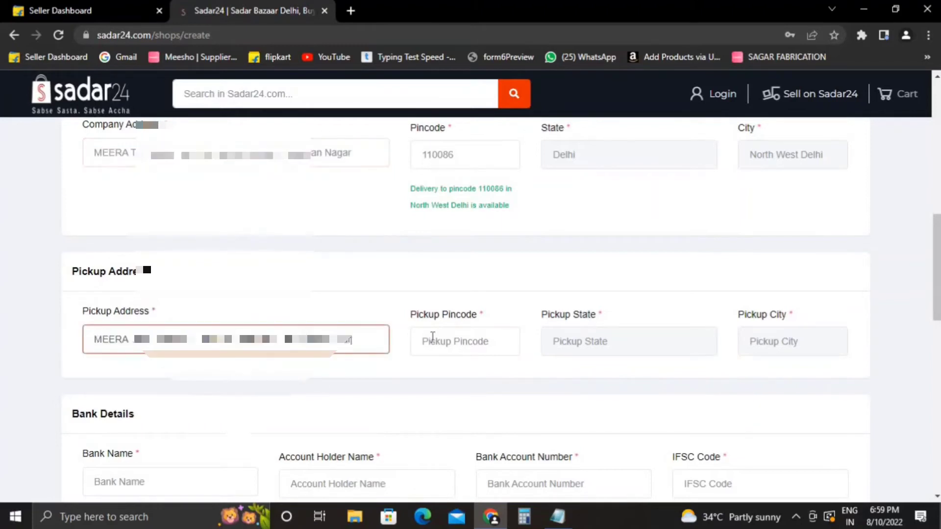
click(436, 338)
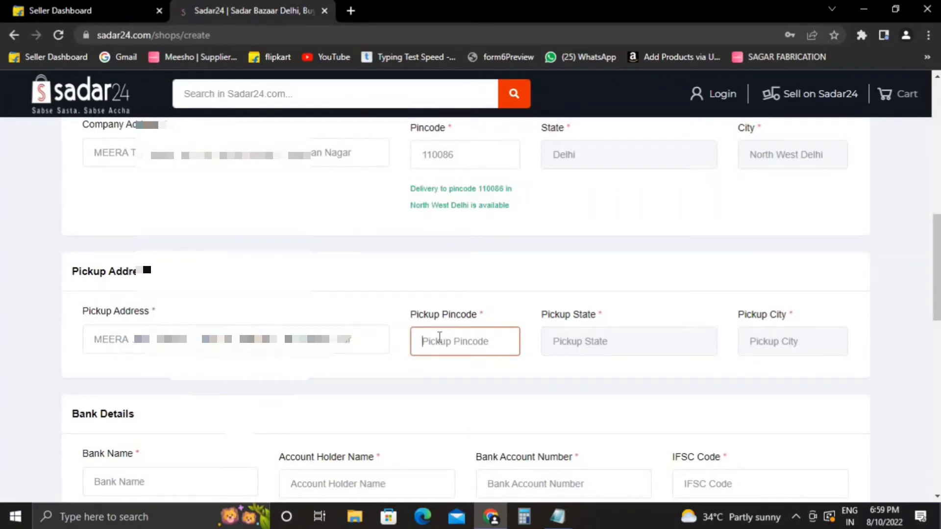
Enter the pickup pincode so Delhi and North West Delhi fill in.
click(406, 369)
click(442, 334)
text(110086)
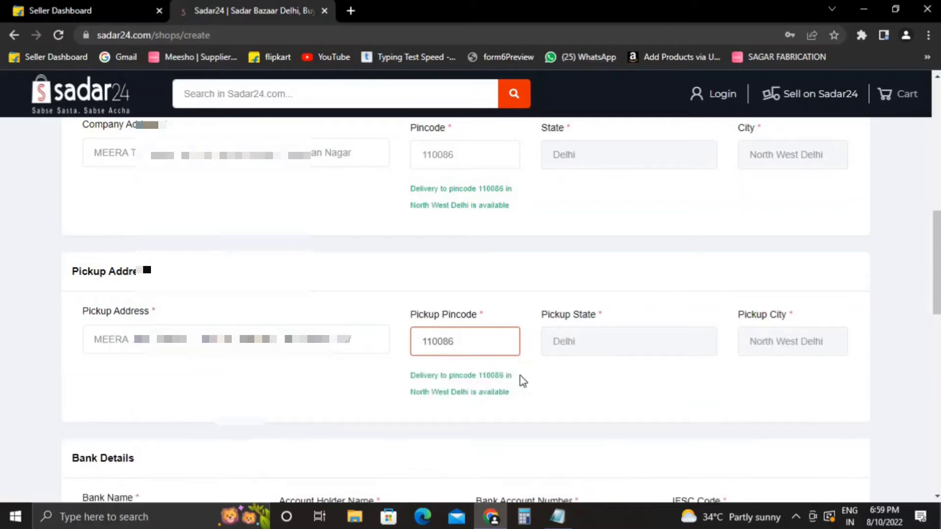
click(570, 393)
scroll(913, 275, down, 4)
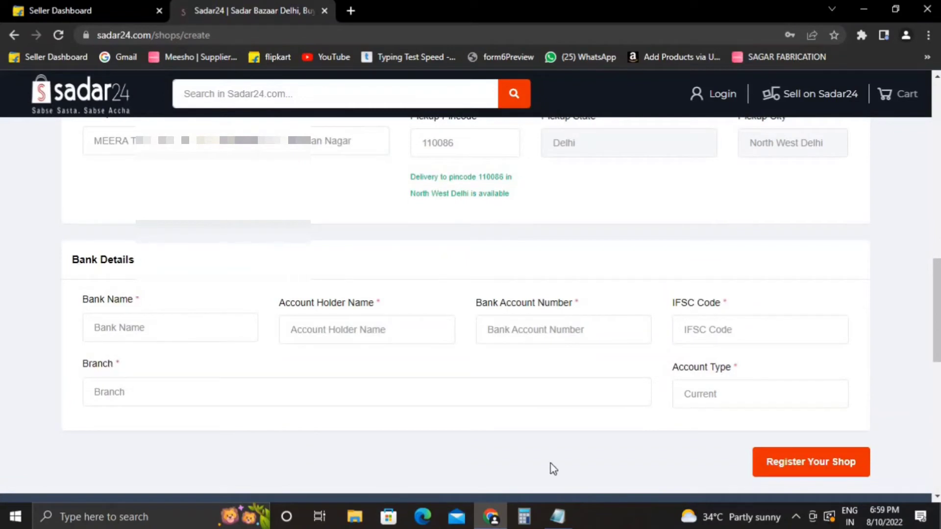
Enter AXIS BANK as the bank name and MEERA TRADERS as the account holder, then bring the Notepad notes back up.
click(92, 325)
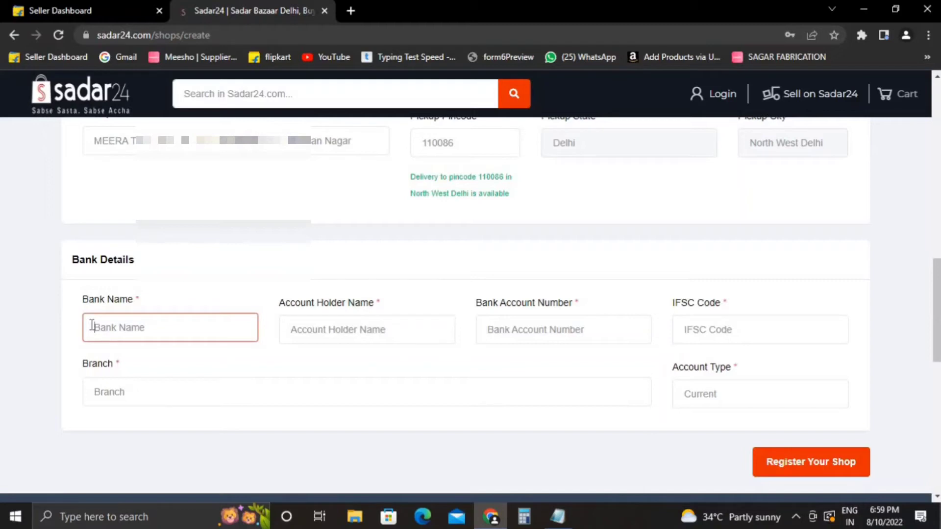
text(AXIS BANK)
click(380, 327)
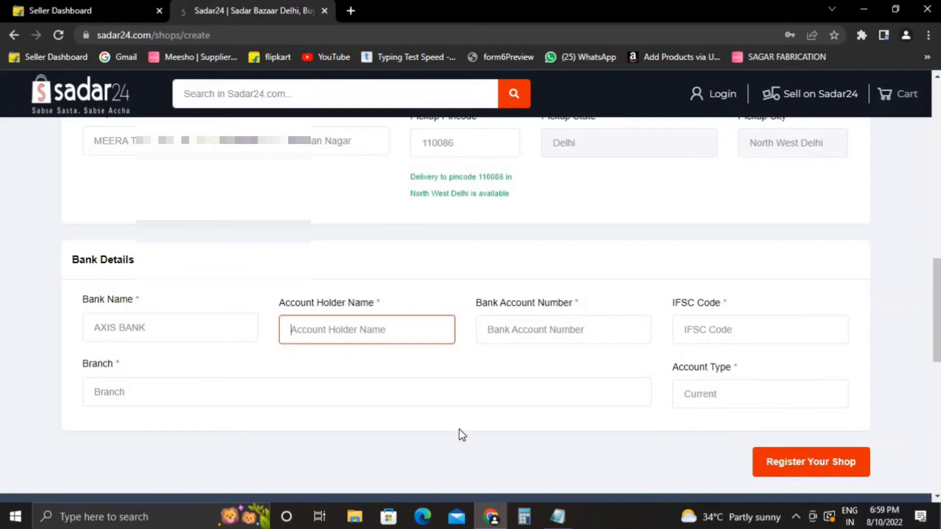
text(MEERA T)
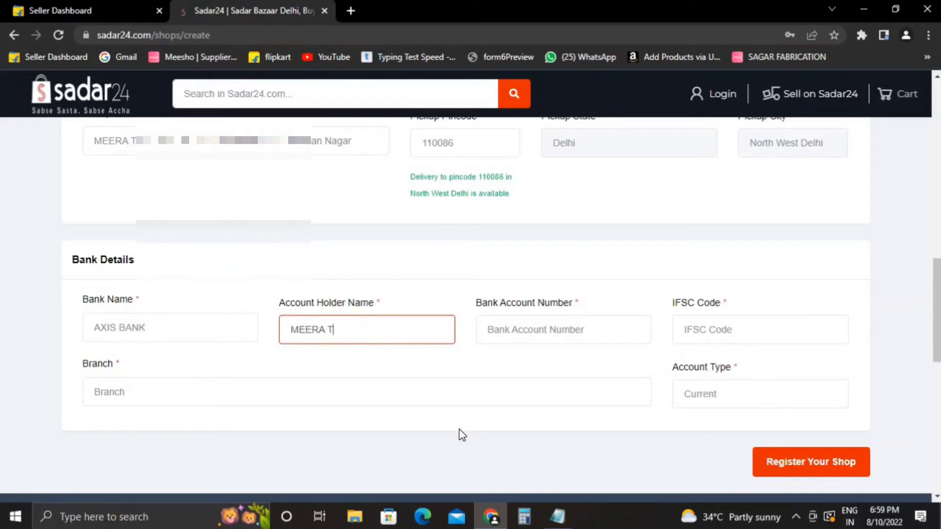
text(RADERS)
key(Tab)
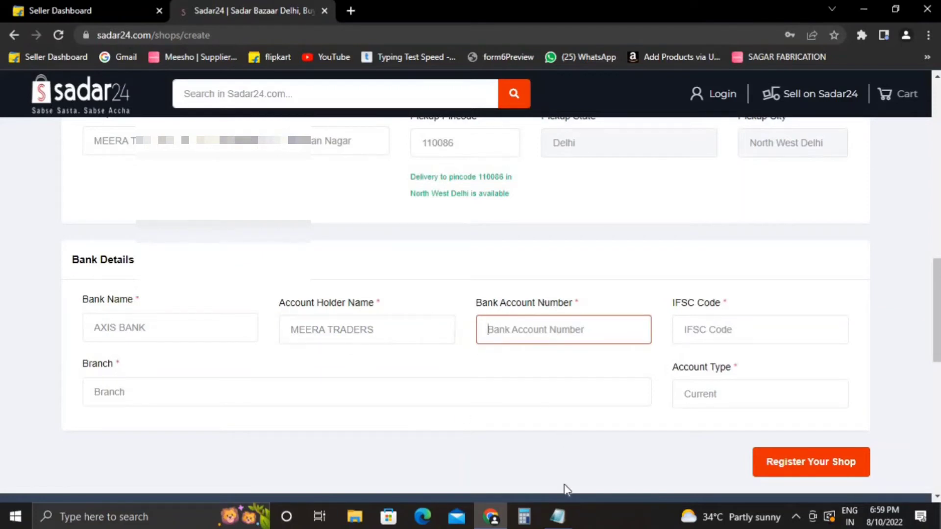
click(551, 523)
Copy the bank account number from the Notepad notes into the Bank Account Number field.
click(545, 217)
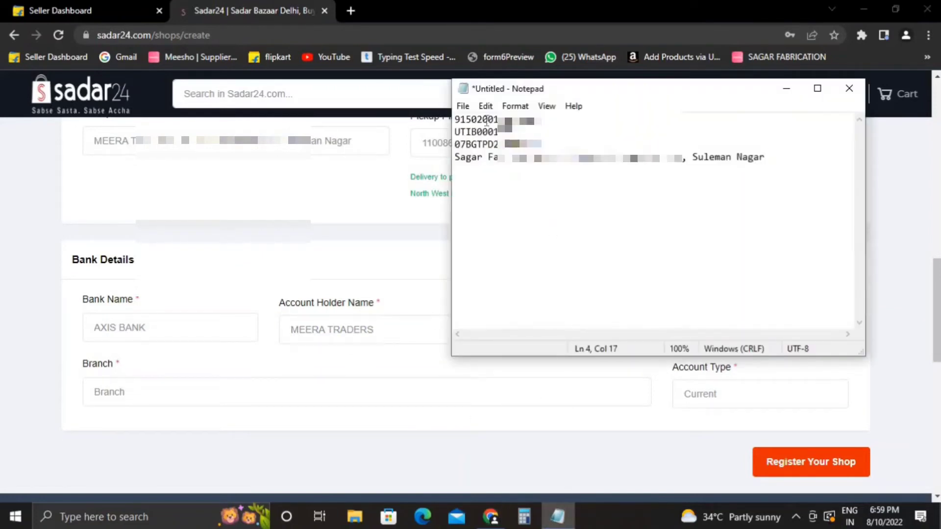
double_click(487, 120)
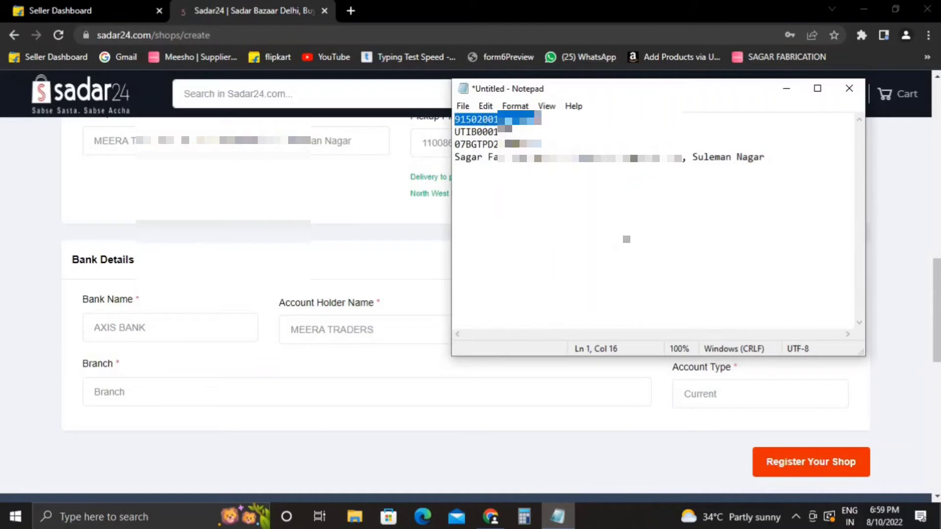
click(786, 88)
click(573, 332)
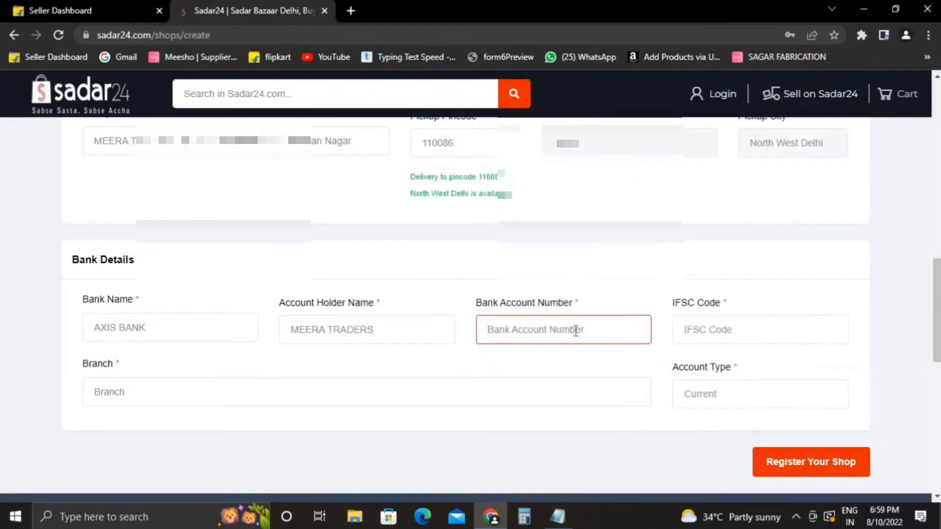
key(ctrl+v)
click(566, 373)
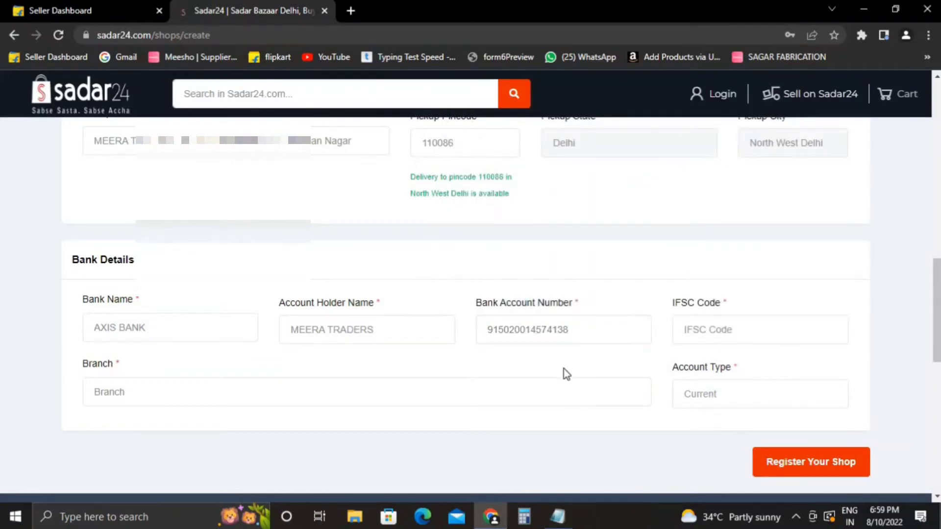
Copy IFSC code UTIB0001839 from the notes into the IFSC Code field.
click(706, 326)
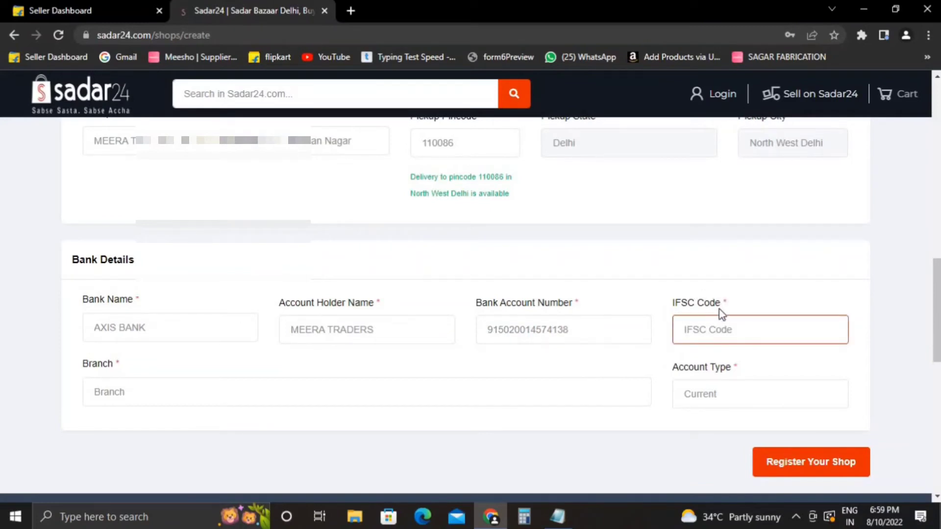
click(571, 518)
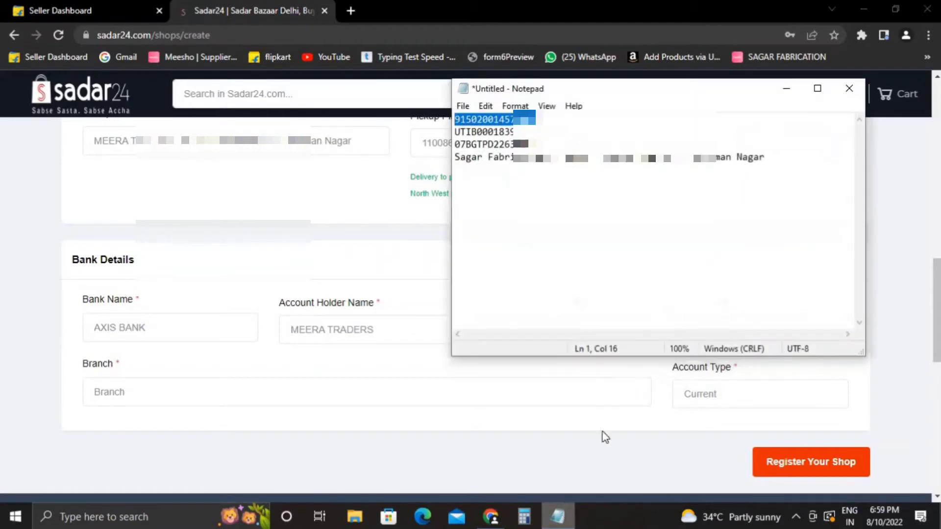
click(503, 157)
double_click(497, 132)
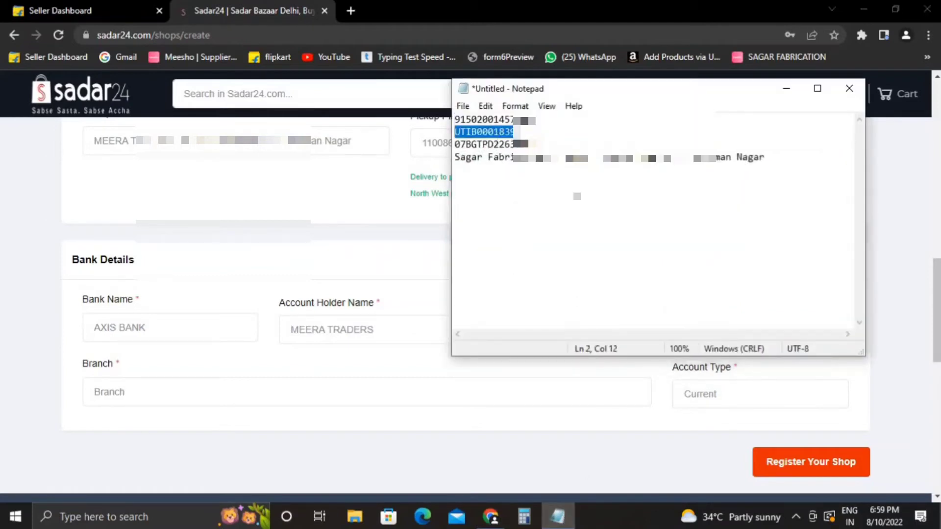
click(784, 90)
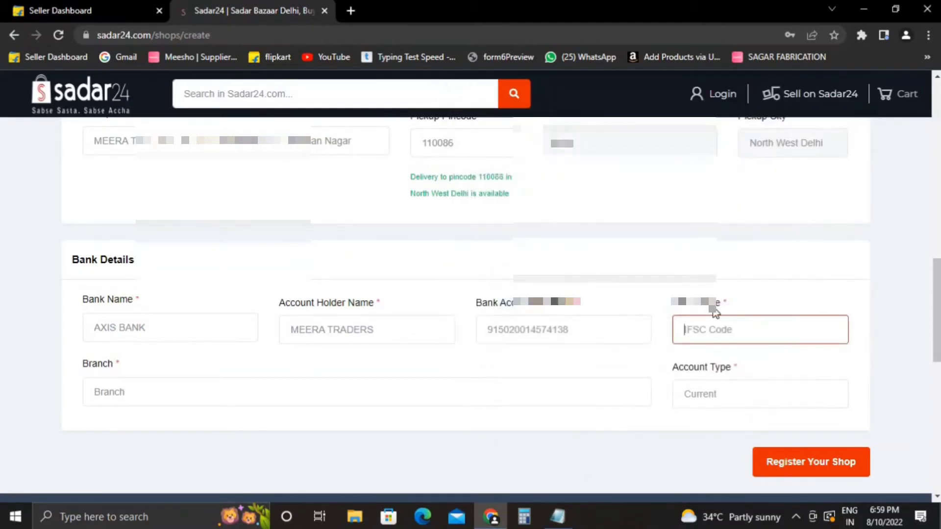
key(ctrl+v)
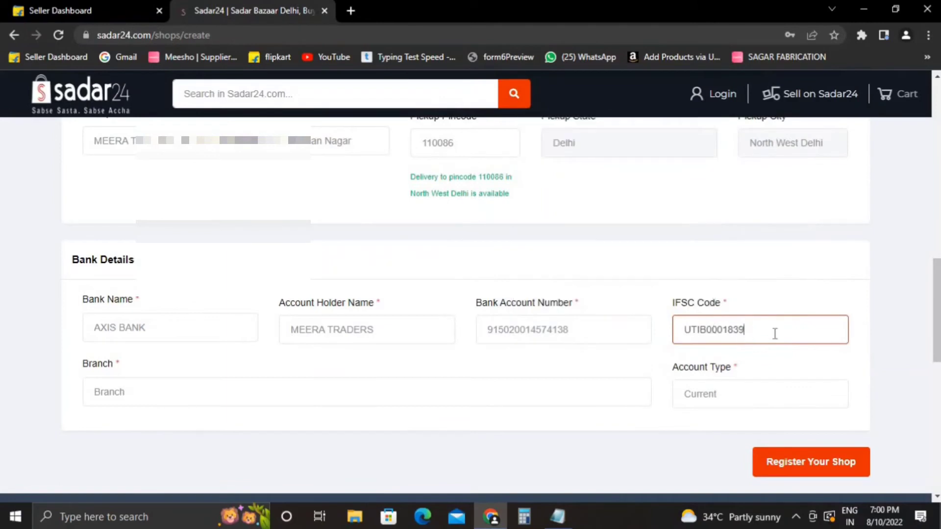
Enter branch PASCHIM VIHAR NEW DELHI and set the account type to Current.
click(442, 385)
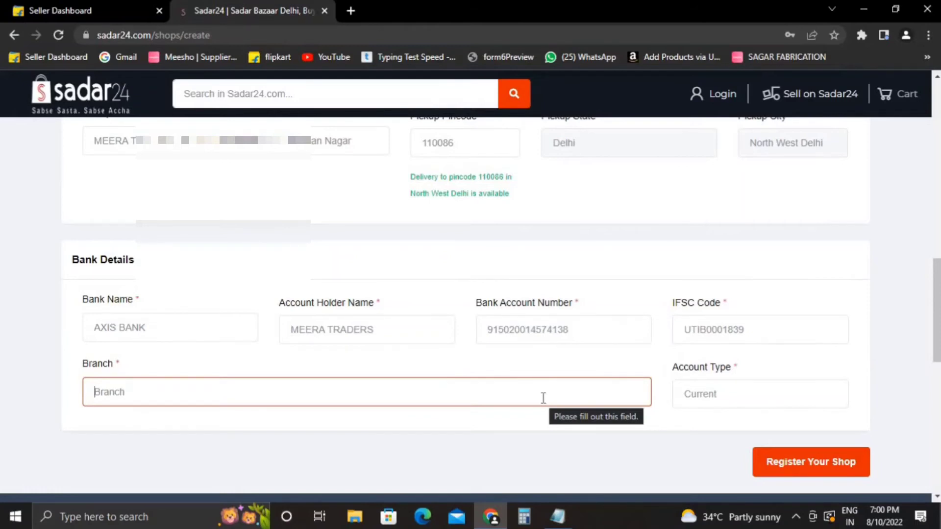
text(PAS)
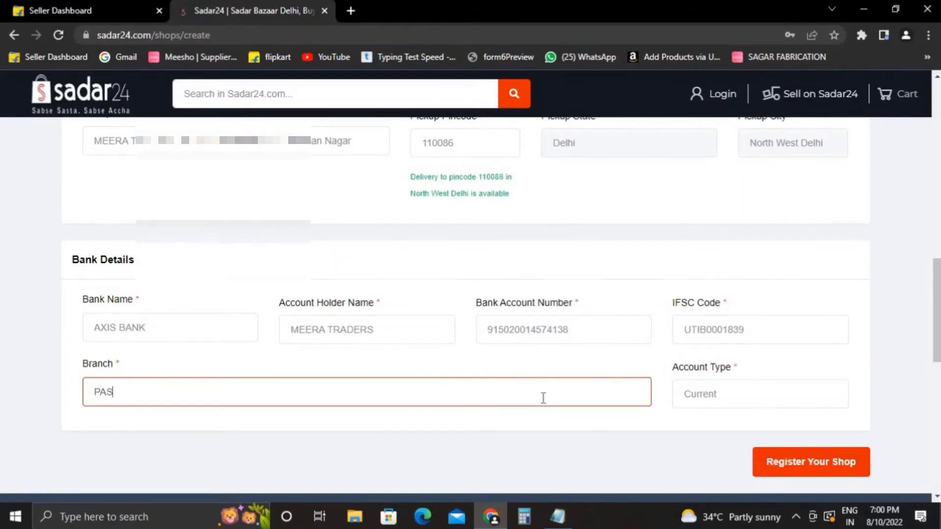
text(CHIM )
text(VIHA)
text(HAR )
text(AX)
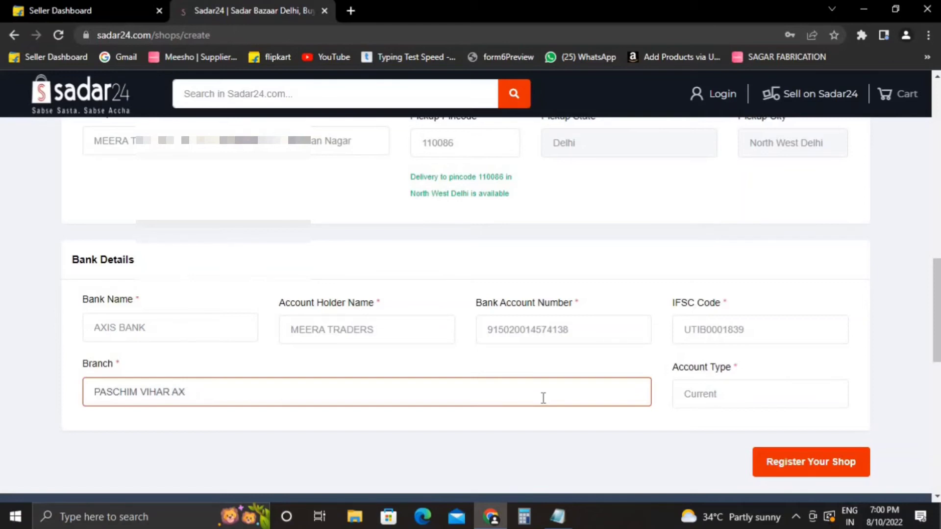
text(ISNEW DELHI)
click(700, 401)
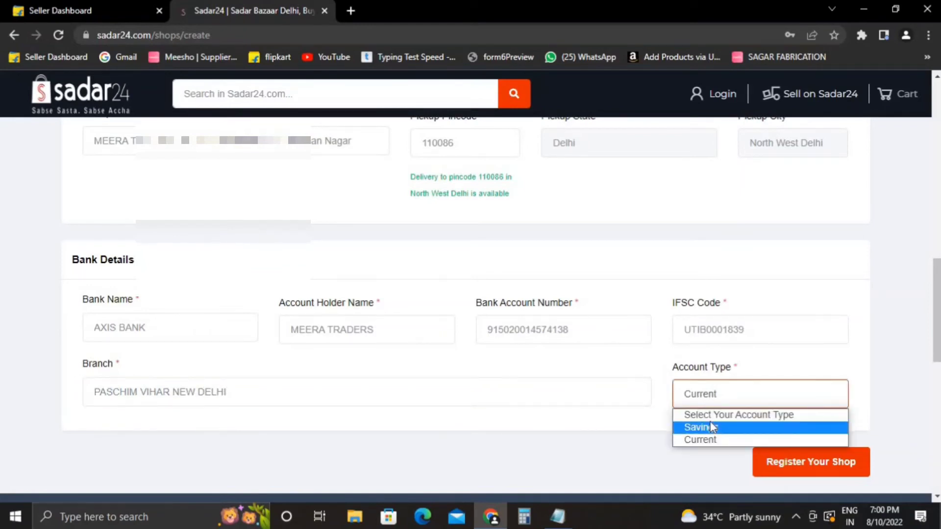
click(710, 395)
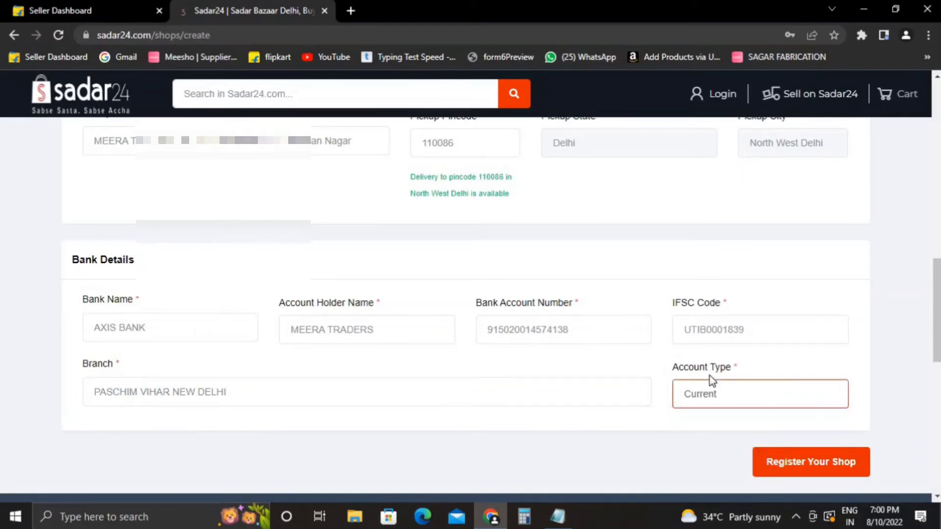
click(721, 402)
click(713, 428)
click(722, 397)
click(717, 439)
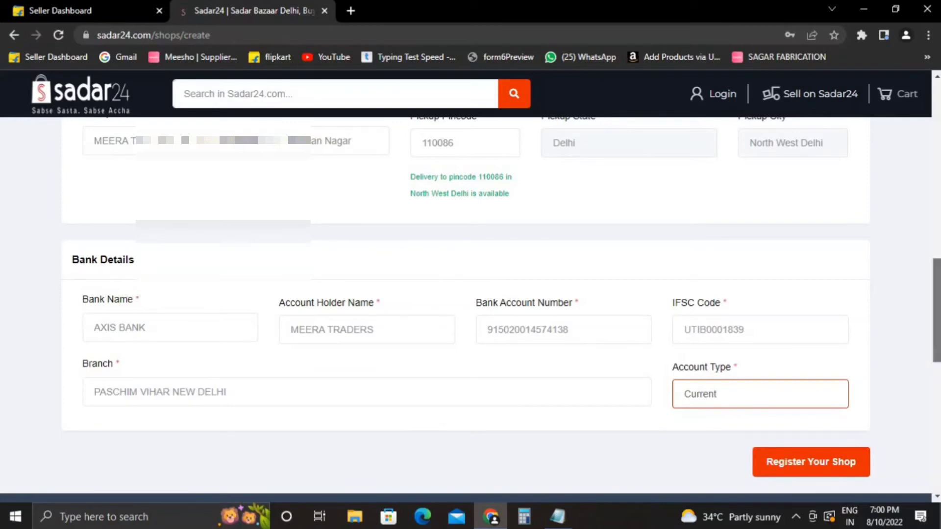
scroll(929, 367, up, 15)
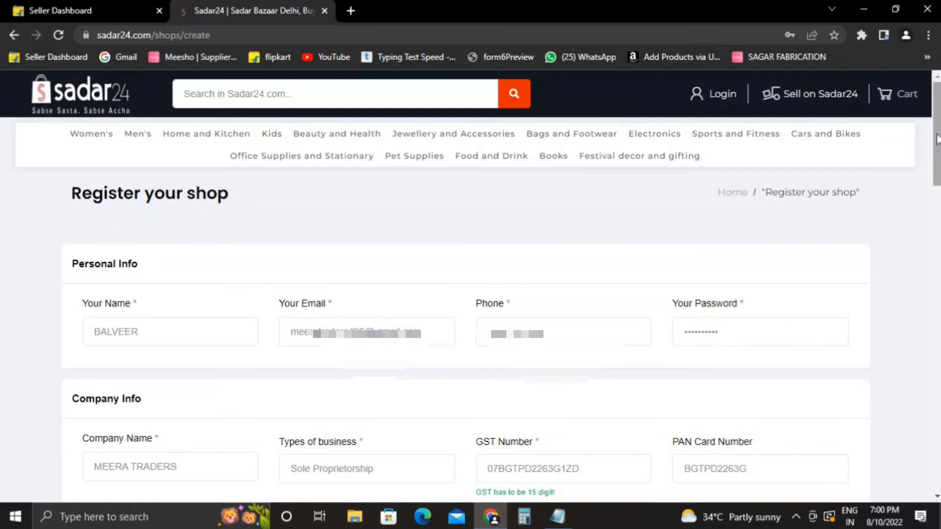
drag(936, 147, 937, 189)
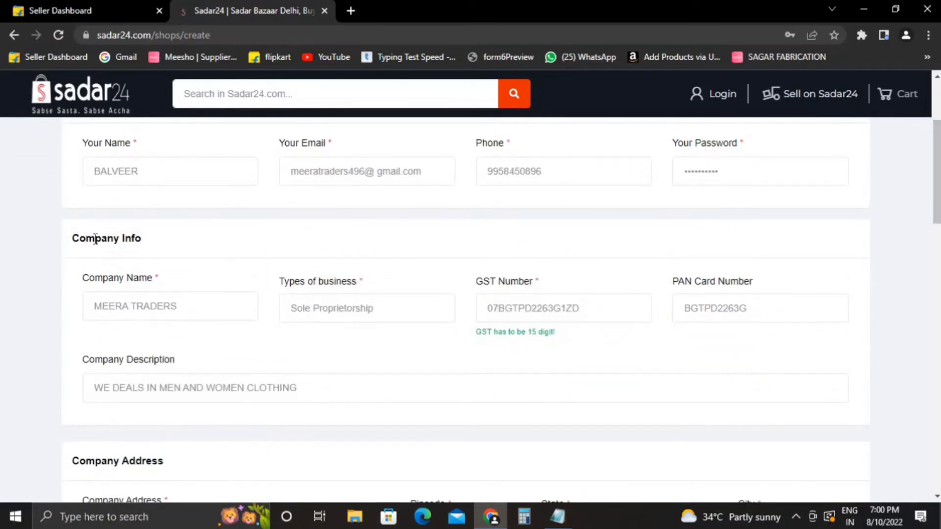
drag(96, 238, 67, 252)
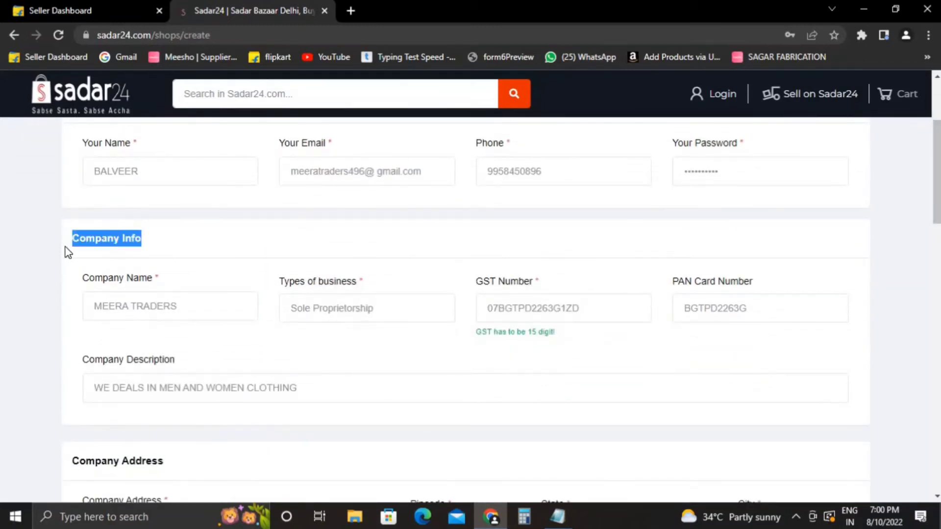
click(203, 295)
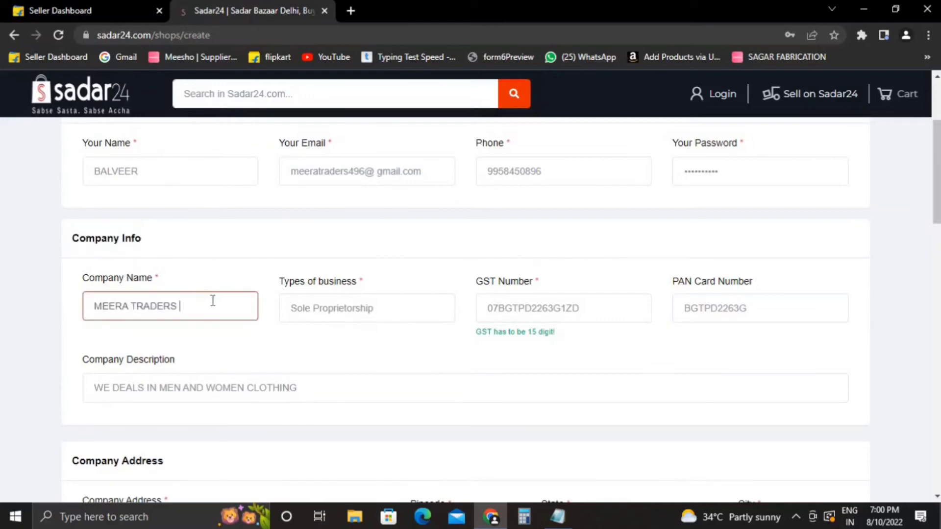
click(225, 340)
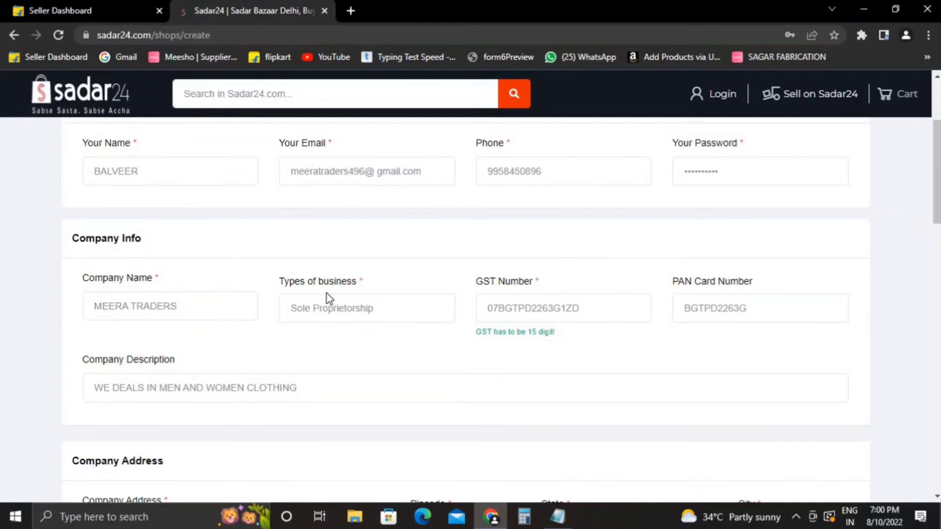
click(349, 321)
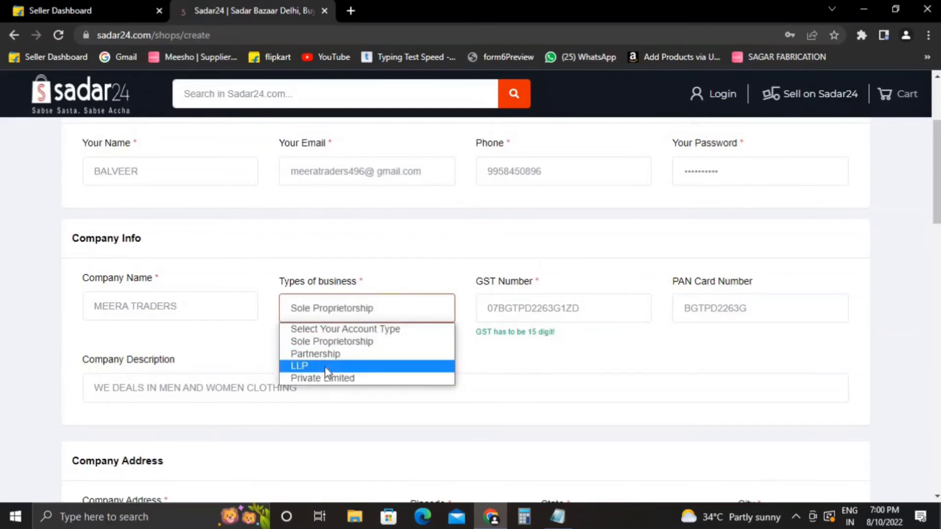
click(395, 316)
click(395, 316)
click(542, 294)
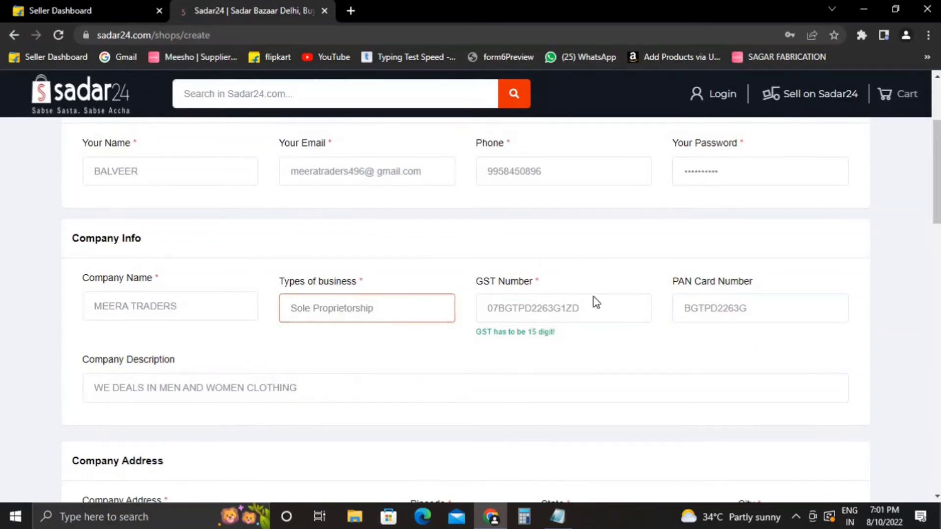
click(594, 300)
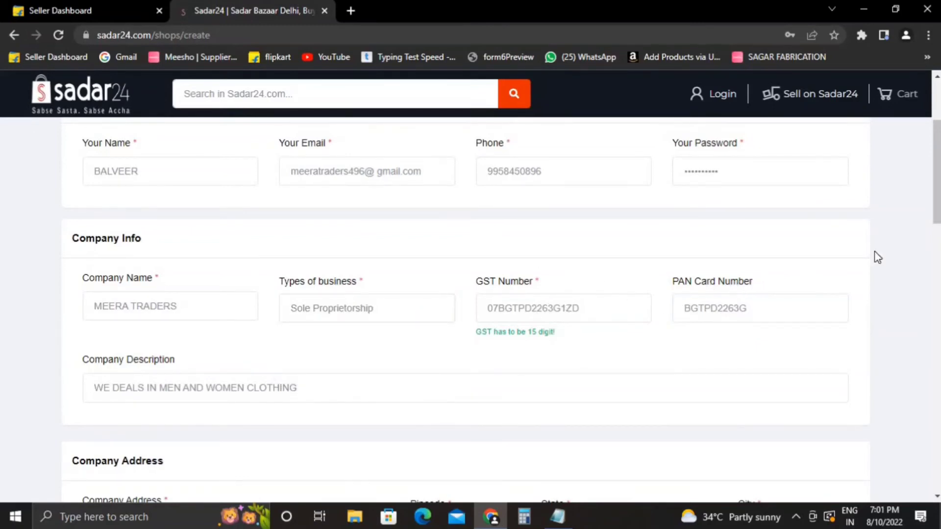
scroll(936, 147, down, 2)
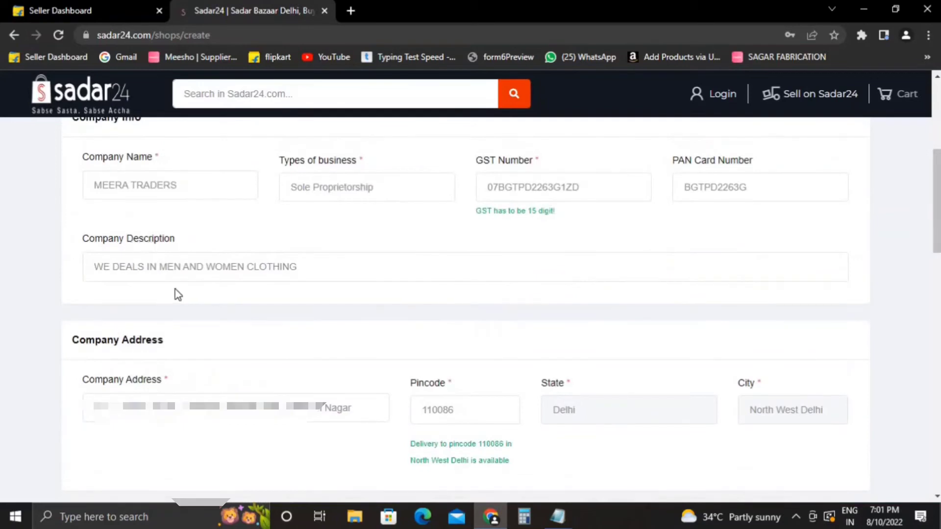
scroll(936, 196, down, 3)
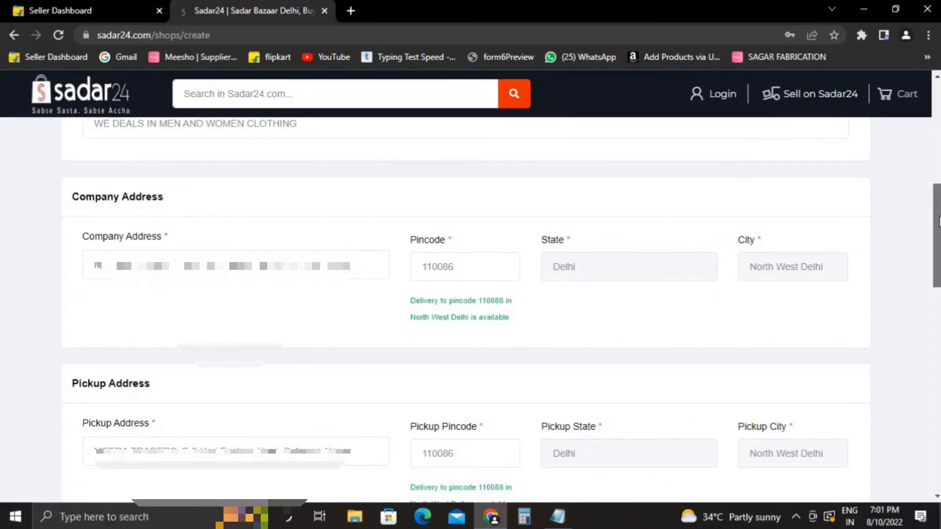
scroll(937, 235, down, 3)
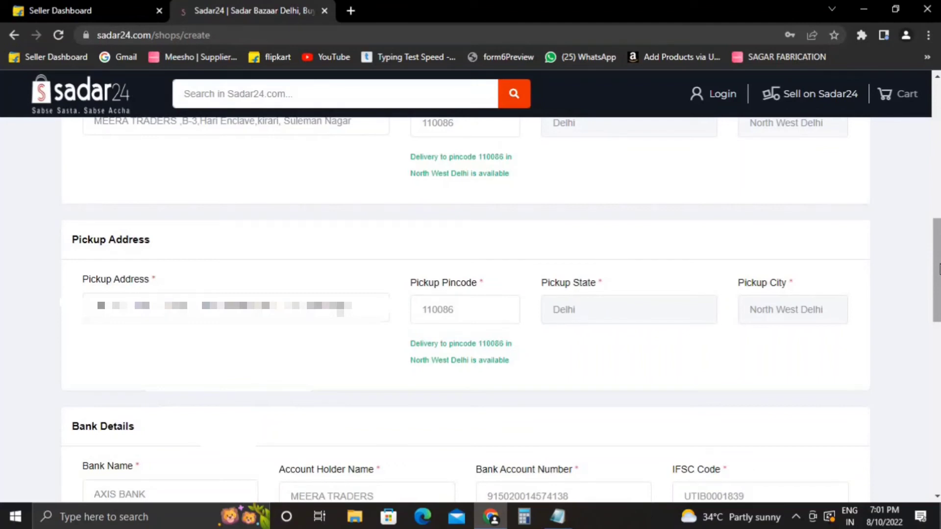
scroll(939, 268, down, 4)
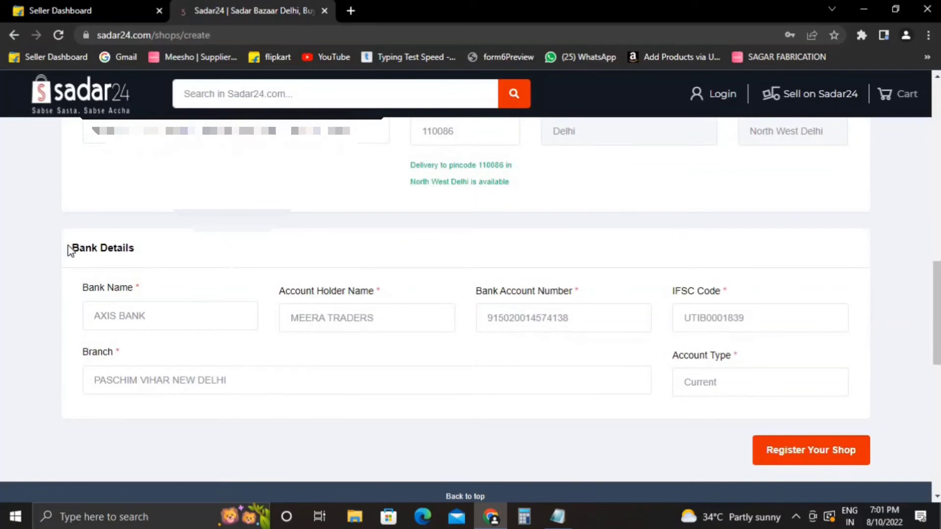
Review the bank details: bank name, account number, IFSC code and account type.
drag(69, 250, 148, 246)
click(149, 247)
drag(90, 316, 154, 316)
click(153, 316)
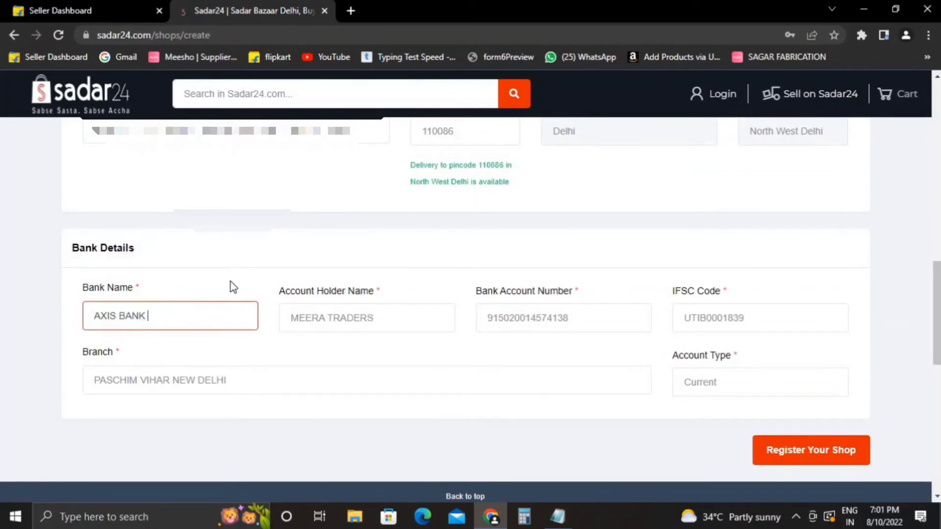
click(293, 315)
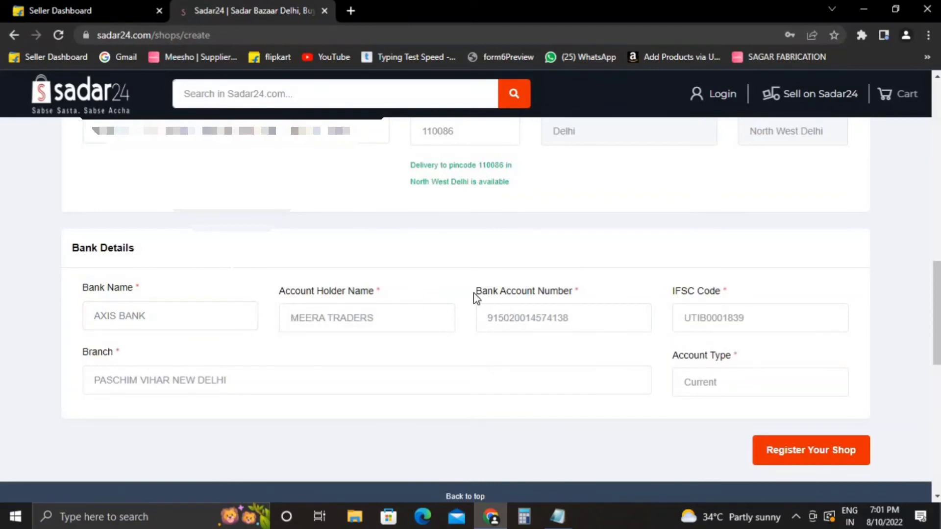
drag(474, 290, 609, 292)
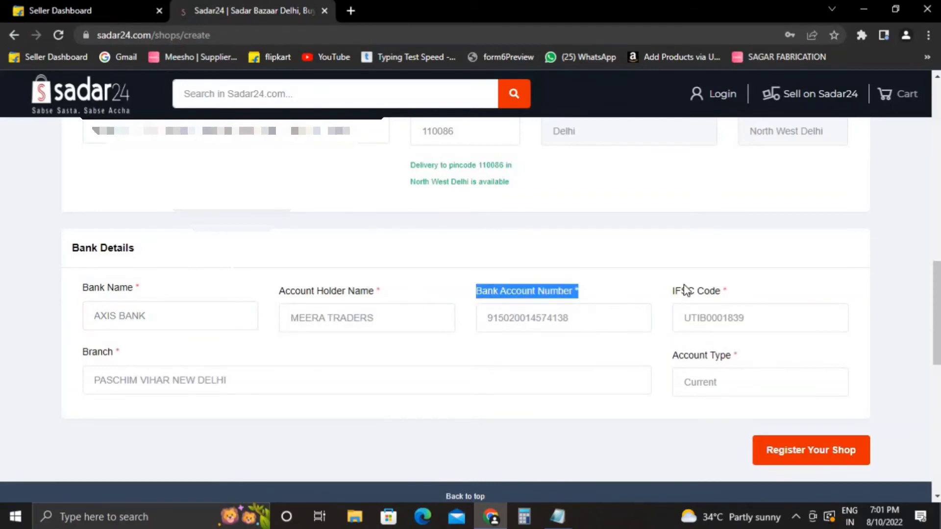
drag(670, 296, 722, 307)
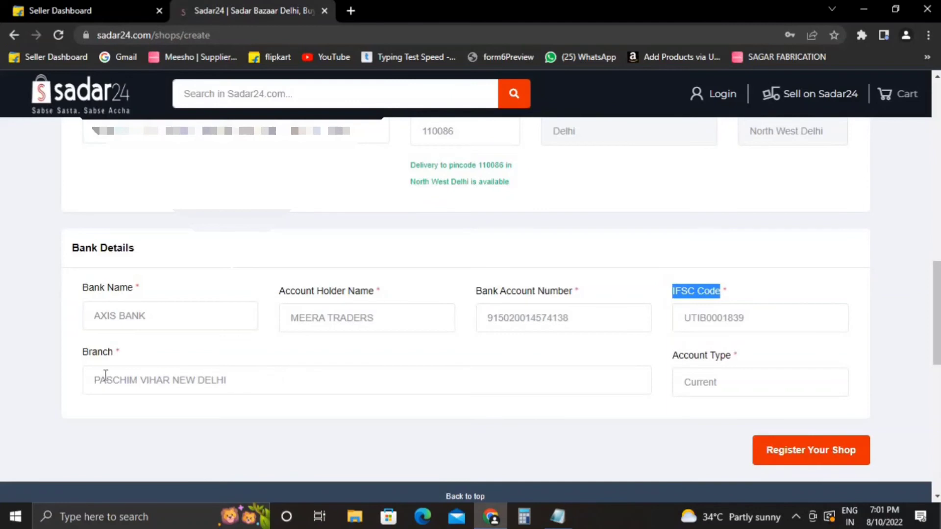
drag(673, 357, 737, 379)
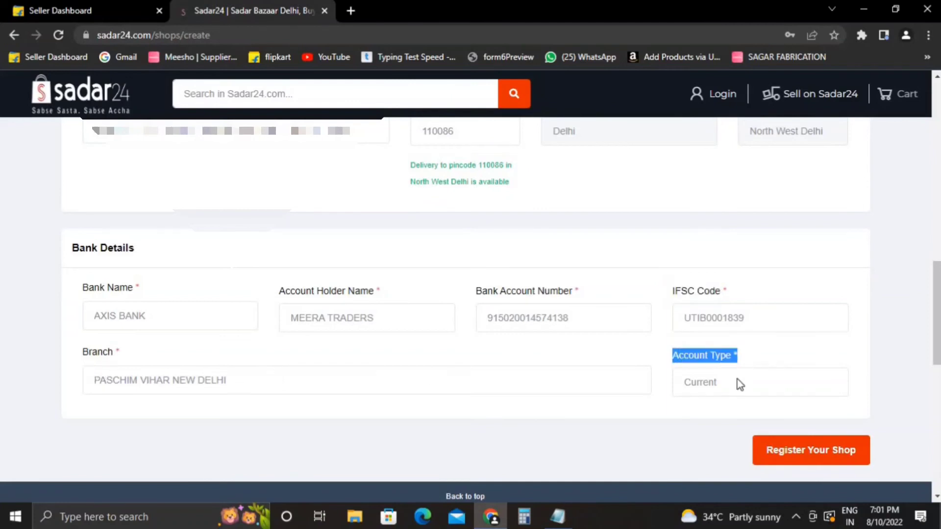
click(696, 456)
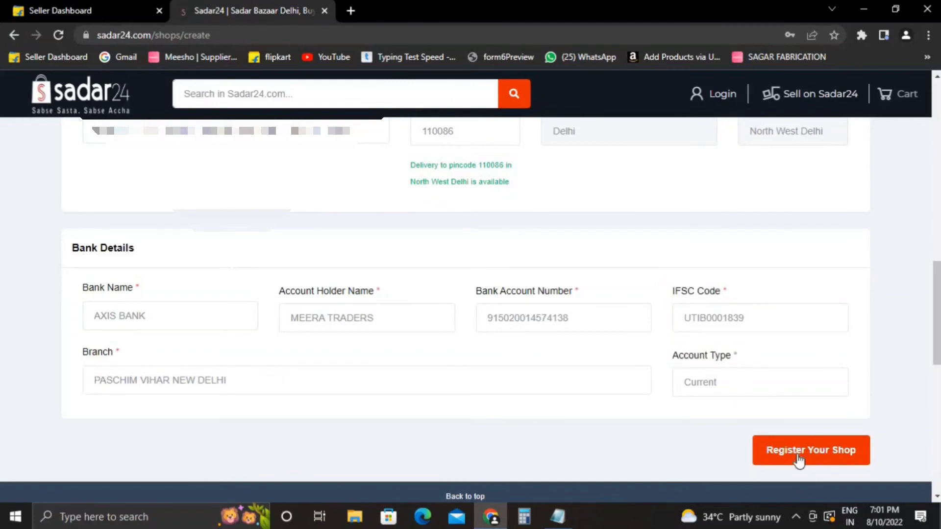
Submit the Register Your Shop form, check the warnings above, and submit it again.
click(798, 451)
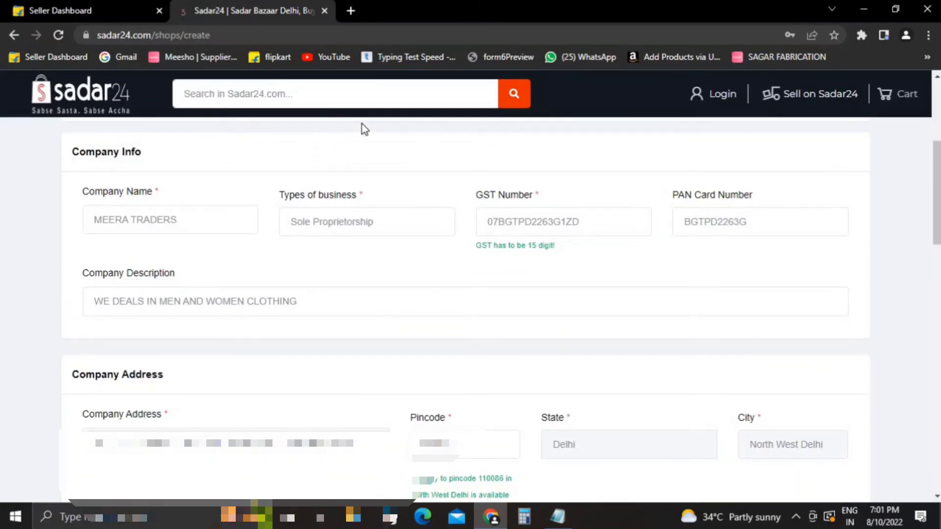
scroll(466, 309, up, 4)
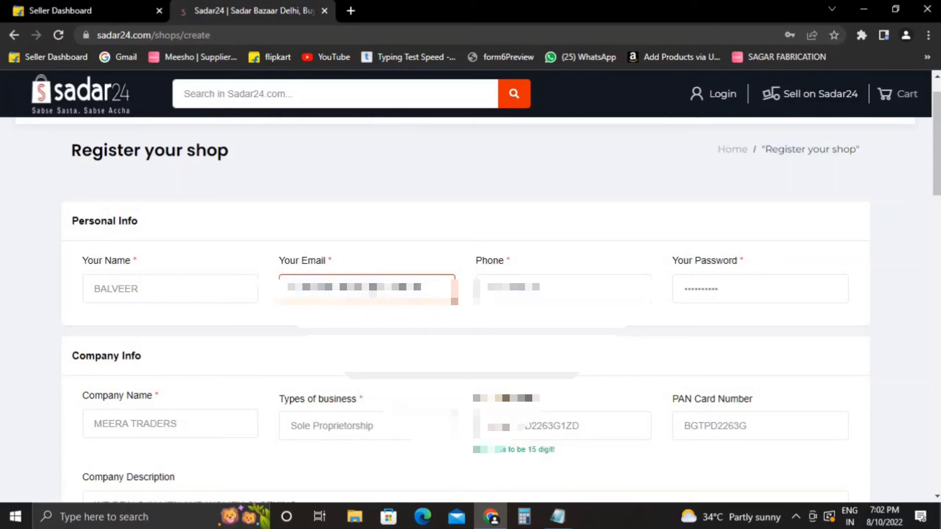
drag(935, 169, 889, 339)
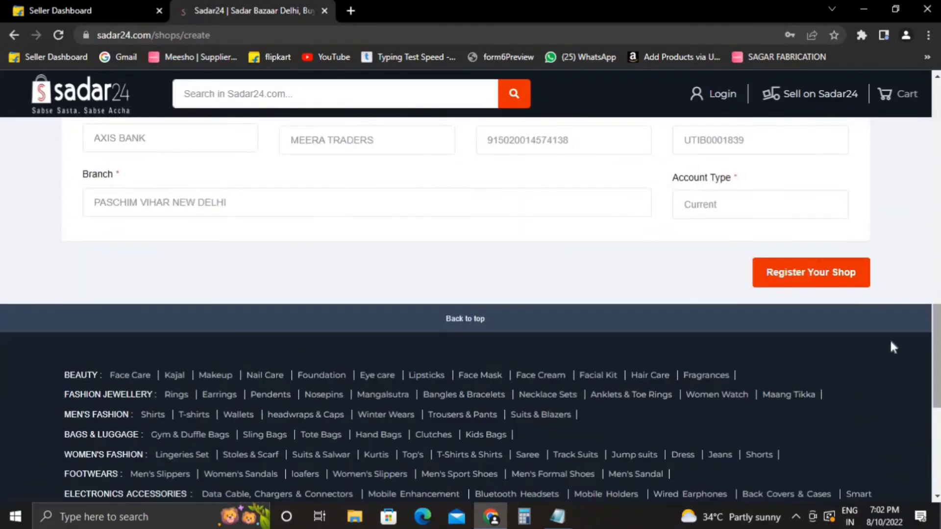
click(819, 269)
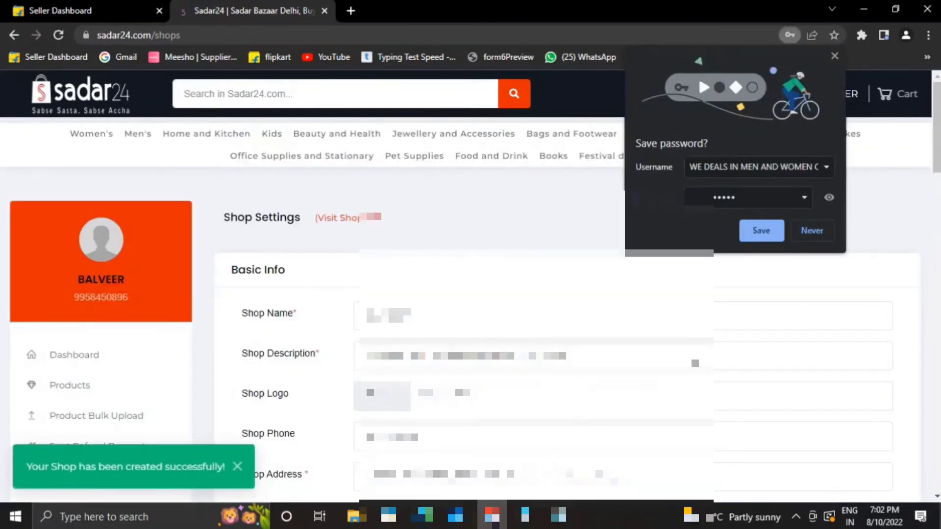
Let Chrome save the login password, then save the Shop Settings details from the form's bottom.
click(758, 230)
scroll(938, 140, down, 3)
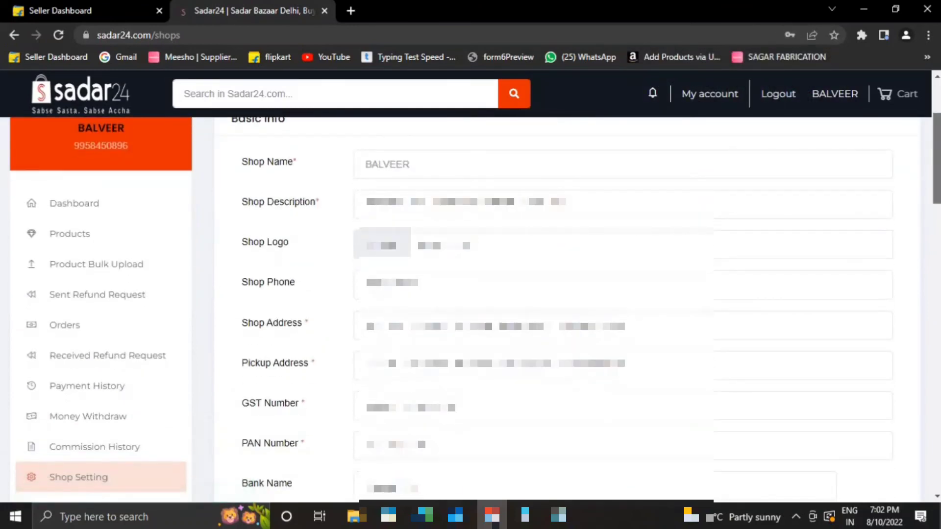
scroll(569, 309, down, 6)
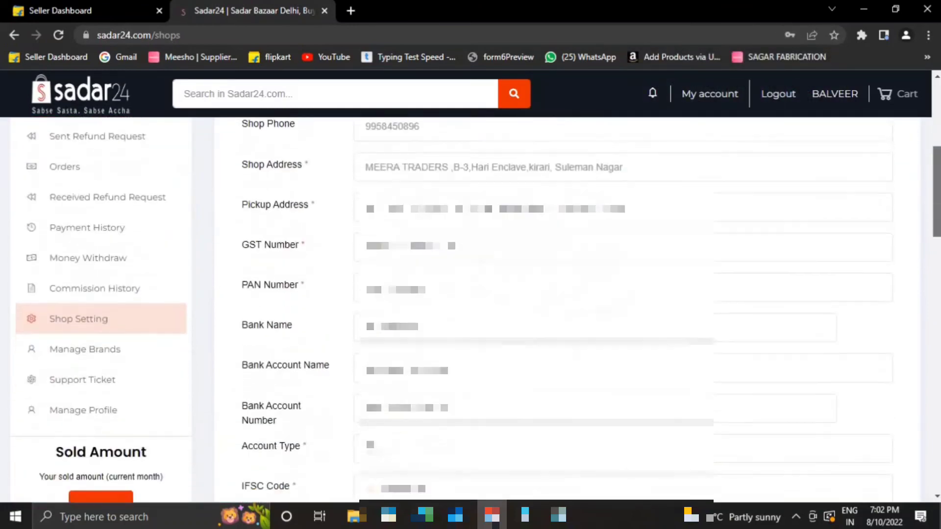
scroll(568, 308, up, 6)
scroll(245, 174, up, 2)
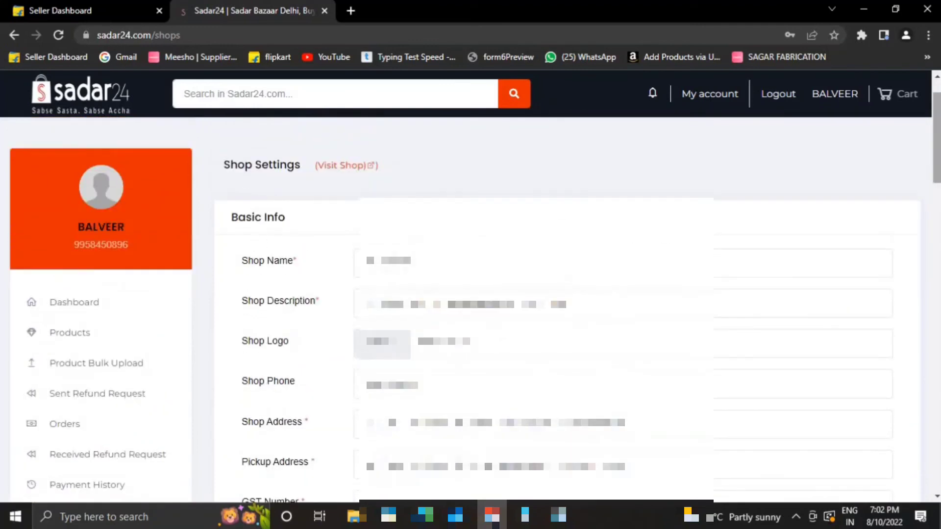
scroll(751, 231, down, 1)
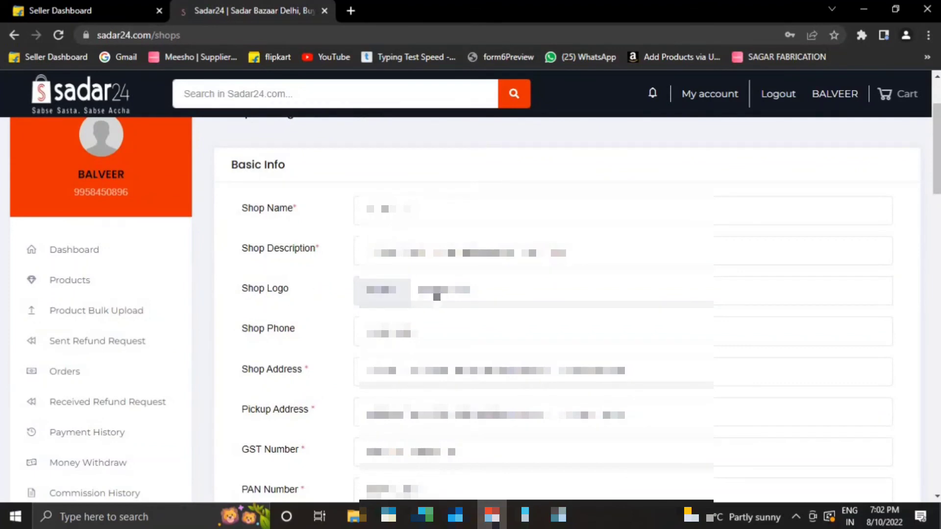
scroll(935, 156, down, 1)
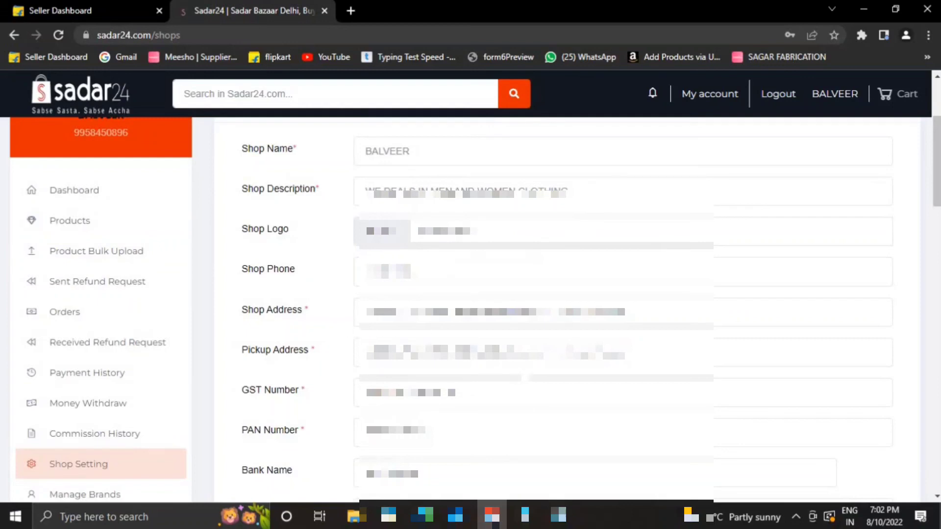
scroll(323, 445, down, 5)
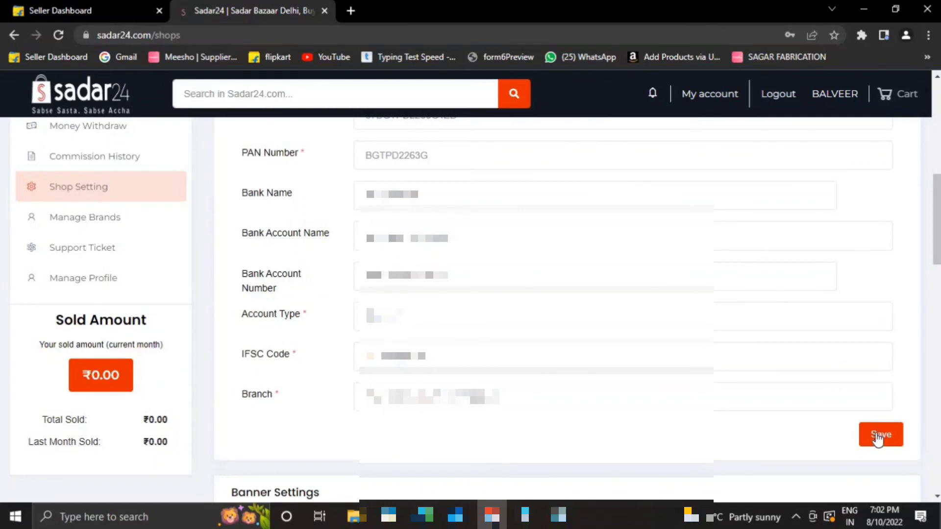
click(892, 443)
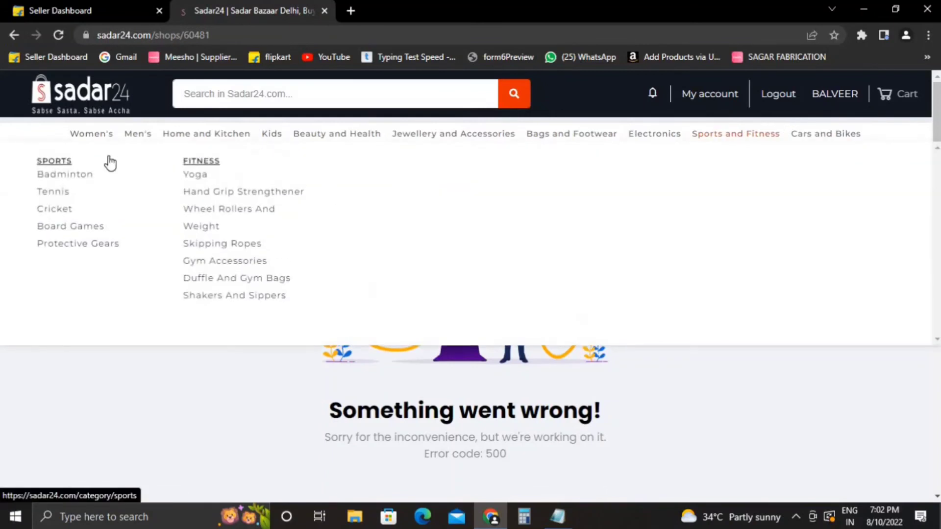
Reload the error page, go to the seller Dashboard via My account, and log out.
click(57, 35)
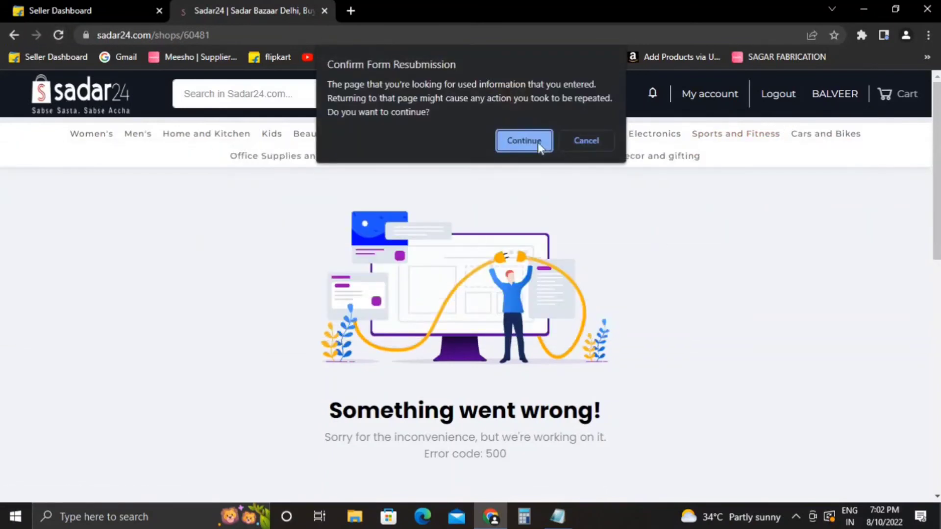
click(538, 144)
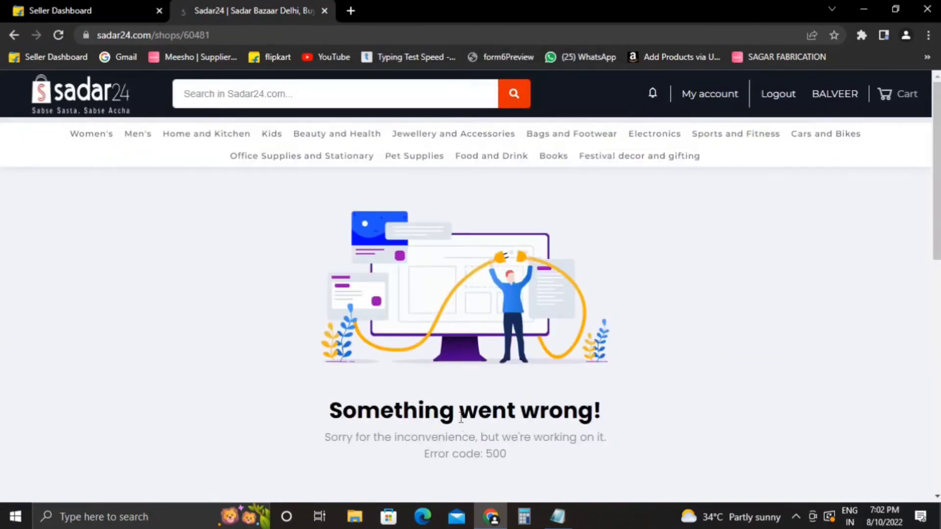
click(733, 100)
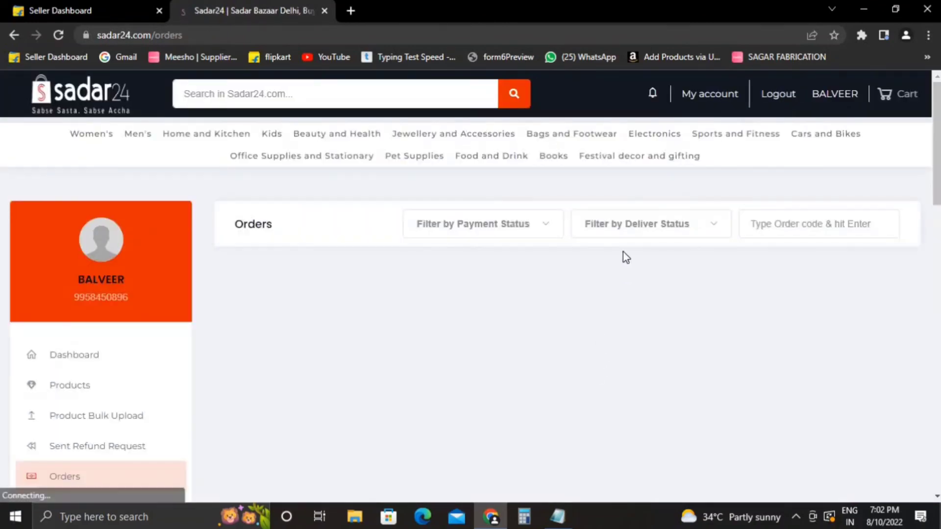
mouse_move(932, 148)
mouse_down()
mouse_move(932, 298)
mouse_move(932, 147)
mouse_up()
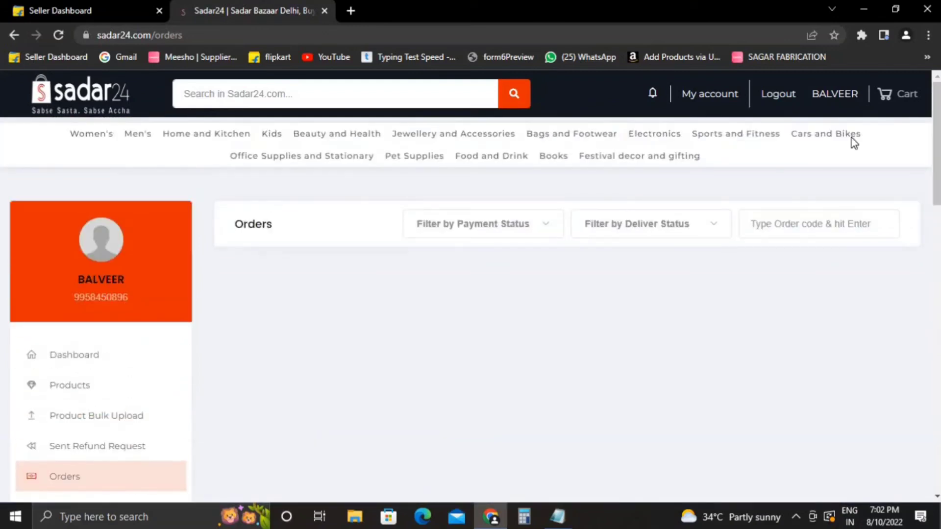
mouse_move(847, 138)
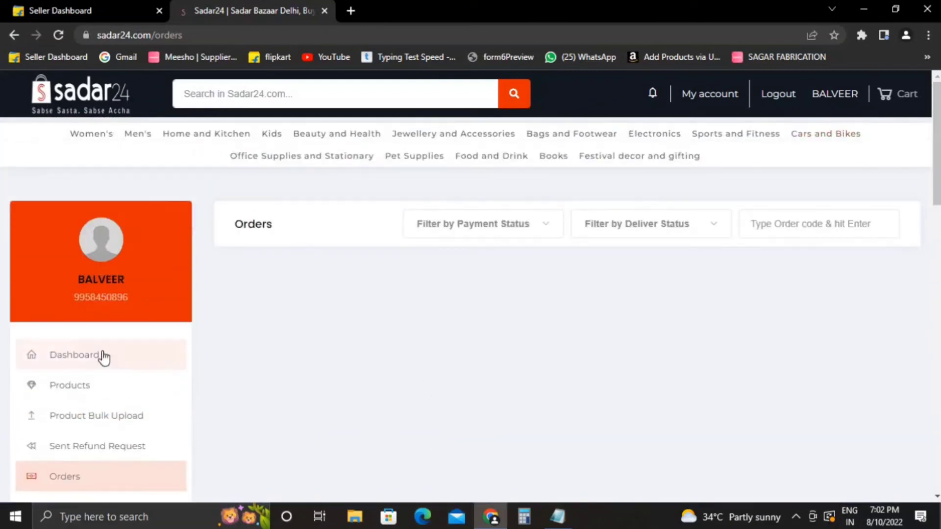
click(100, 356)
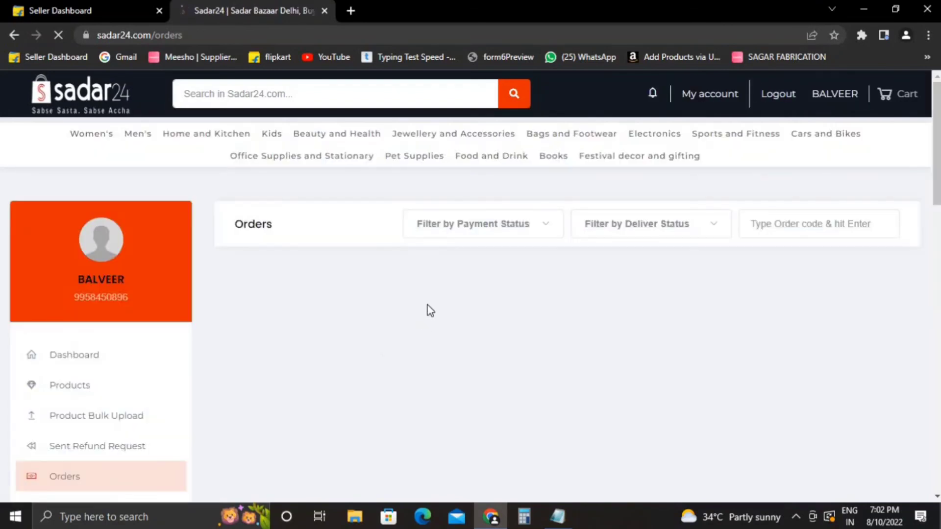
click(794, 98)
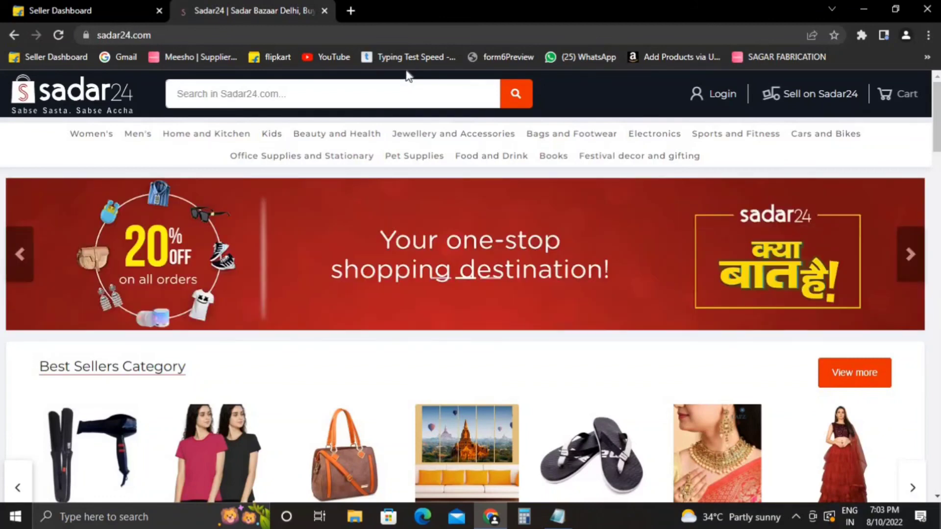
Open a blank new Chrome tab and minimize the browser to show the desktop.
click(350, 11)
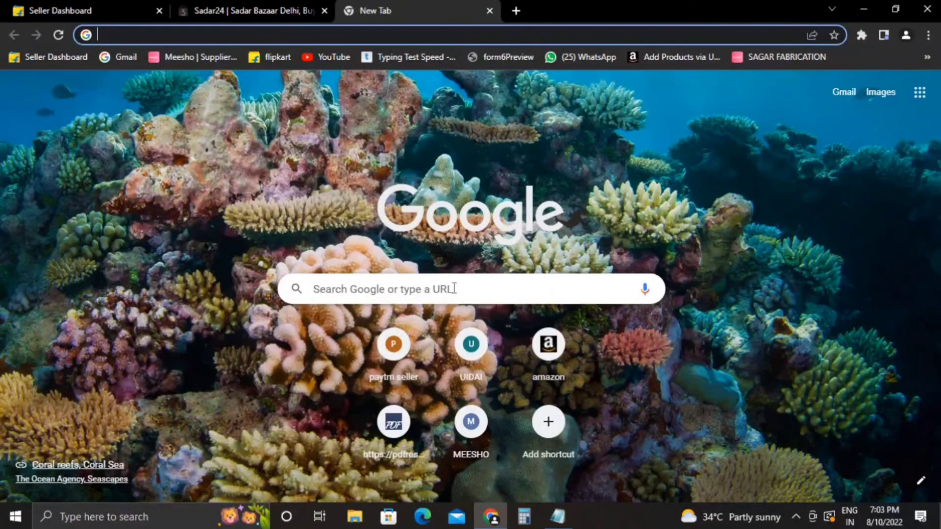
click(862, 10)
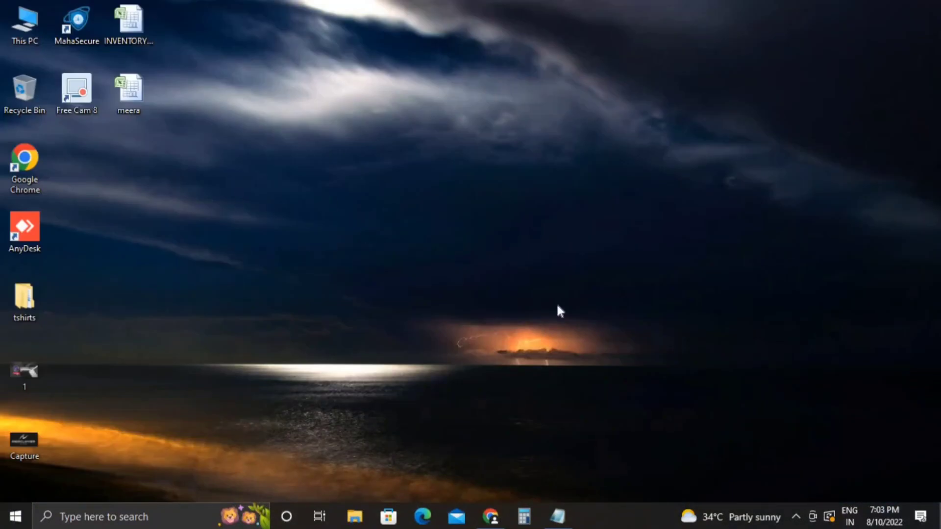